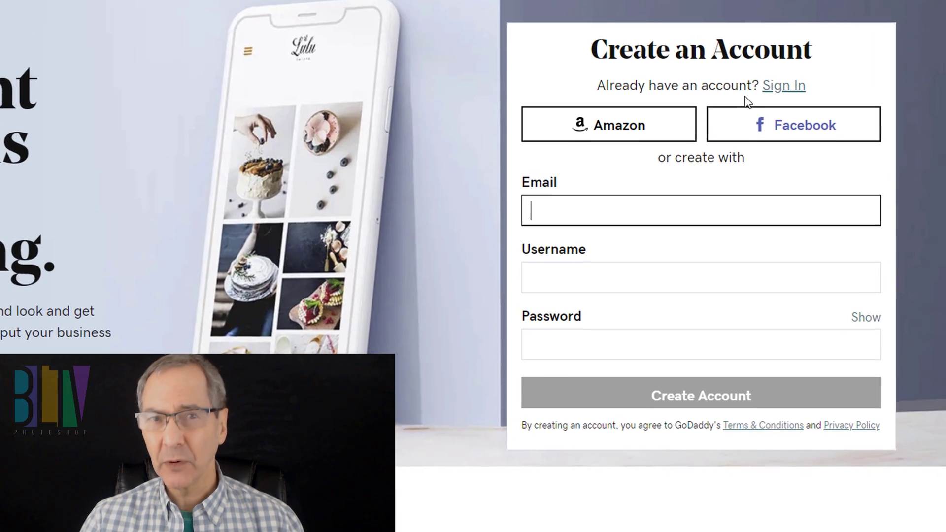
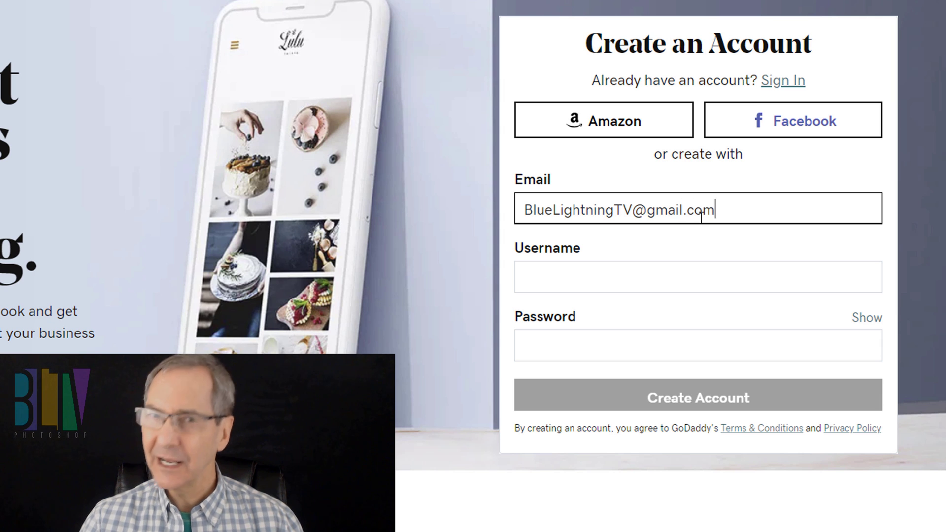
Step: Fill in the new account's e-mail address, a username and a password
click(538, 278)
key(ctrl+v)
drag(708, 269, 753, 268)
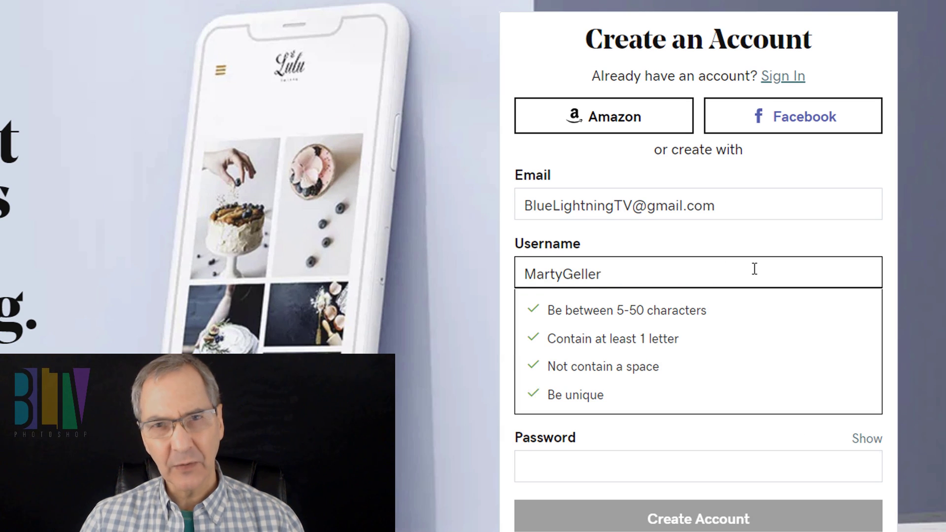
click(591, 464)
text(***************)
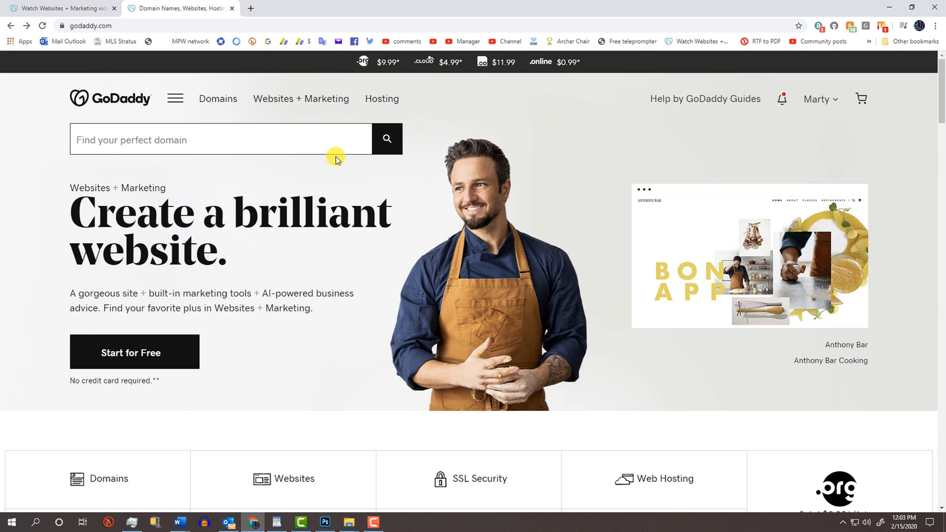
Step: From Websites + Marketing's Start for Free, choose 'Start a new site' and confirm
click(298, 102)
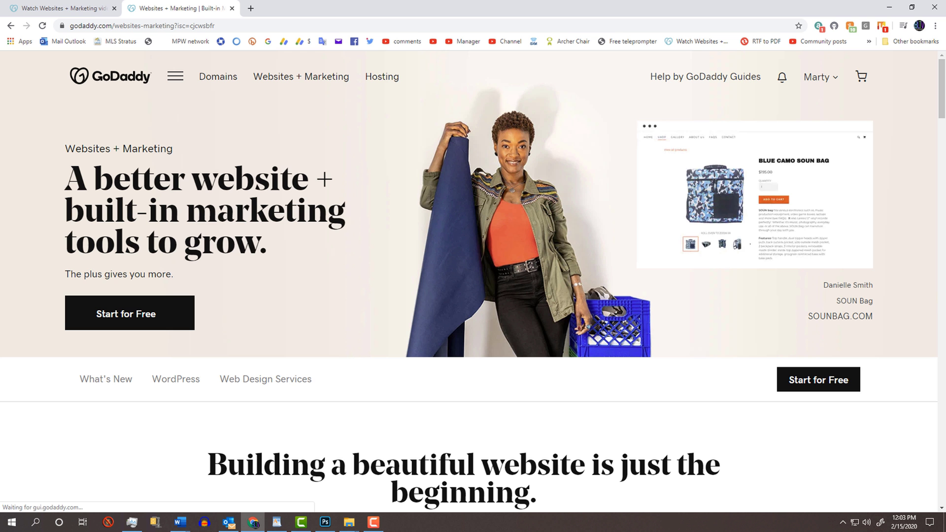
click(128, 311)
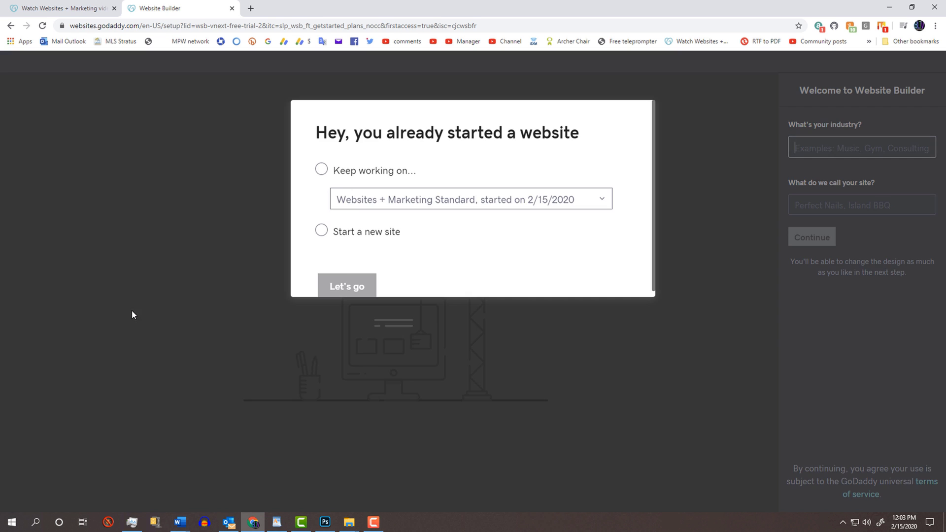
click(258, 267)
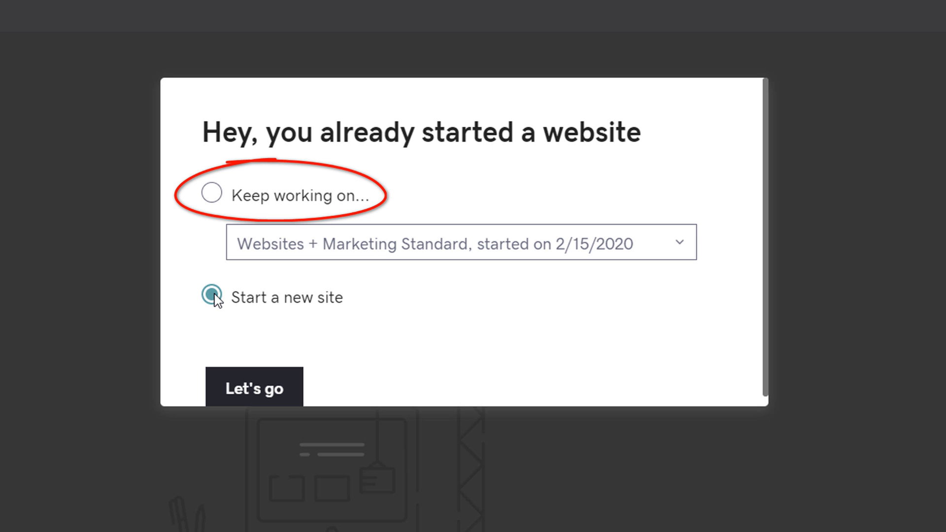
click(251, 391)
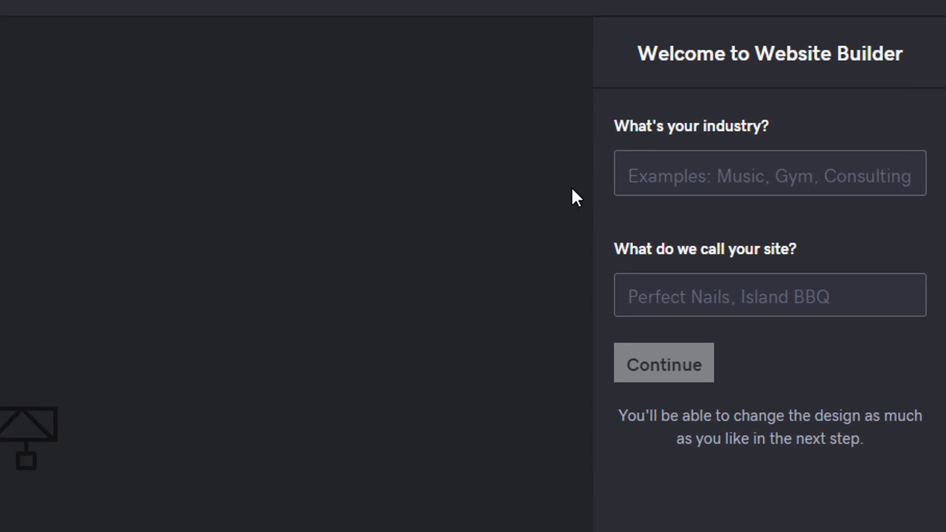
Step: Pick Graphic Design as the industry and name the site 'Art Beats Studio'
text(Graphic)
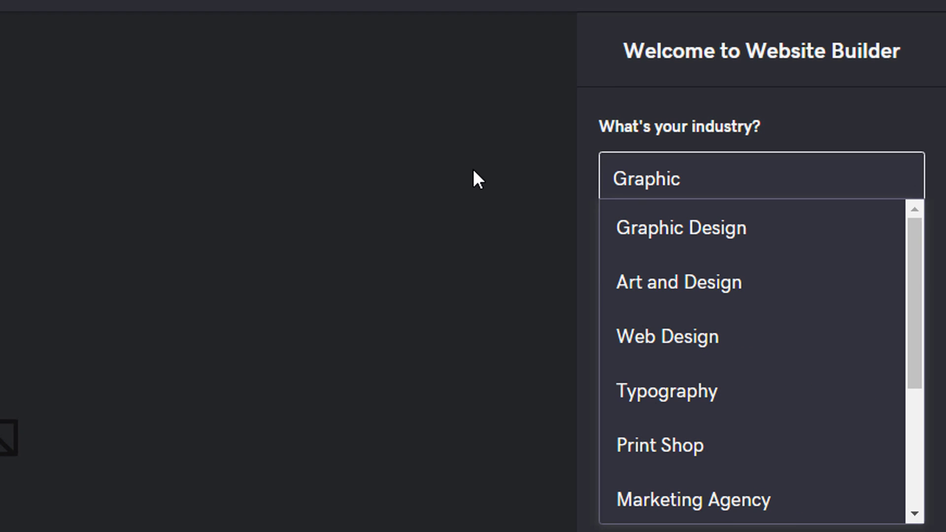
drag(915, 241, 920, 214)
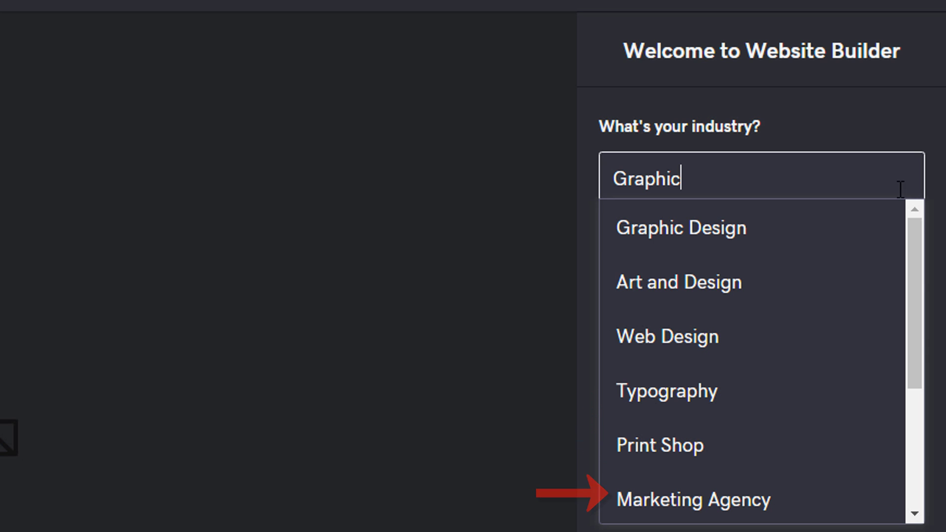
click(669, 230)
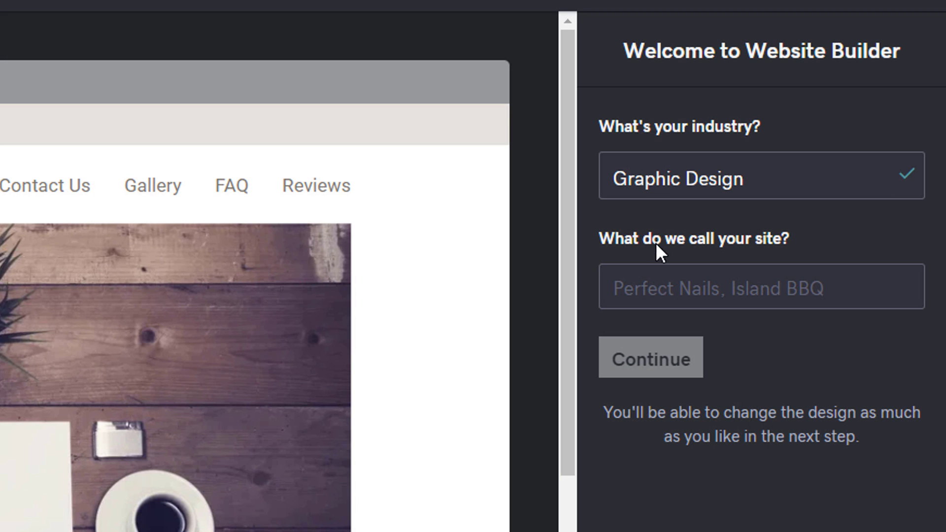
click(809, 193)
text(Art Beats Studio)
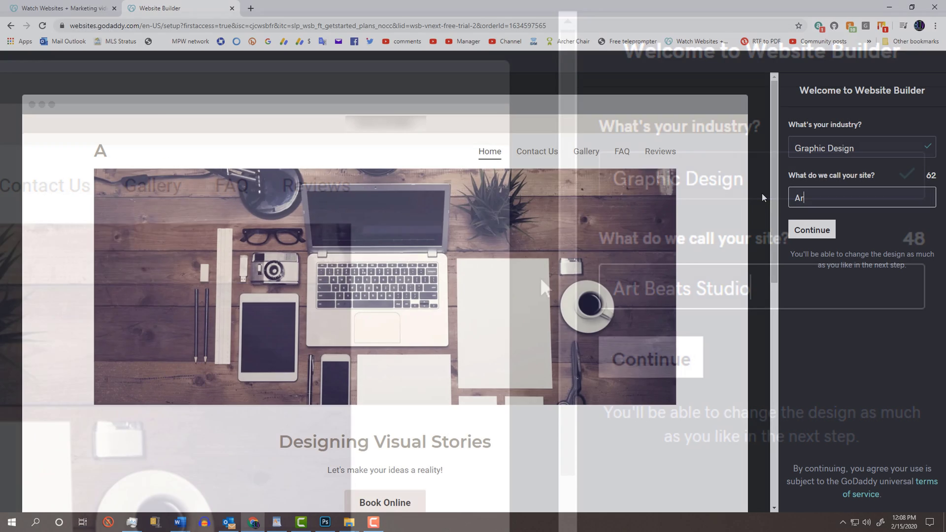
text(t Beats Studio)
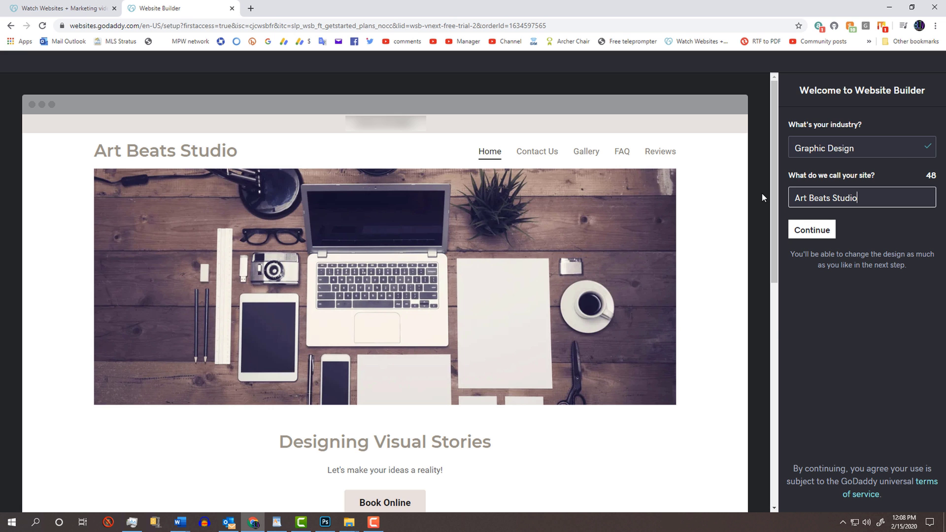
Step: Continue into the site editor and close the 'Let's edit your site' tips
click(811, 231)
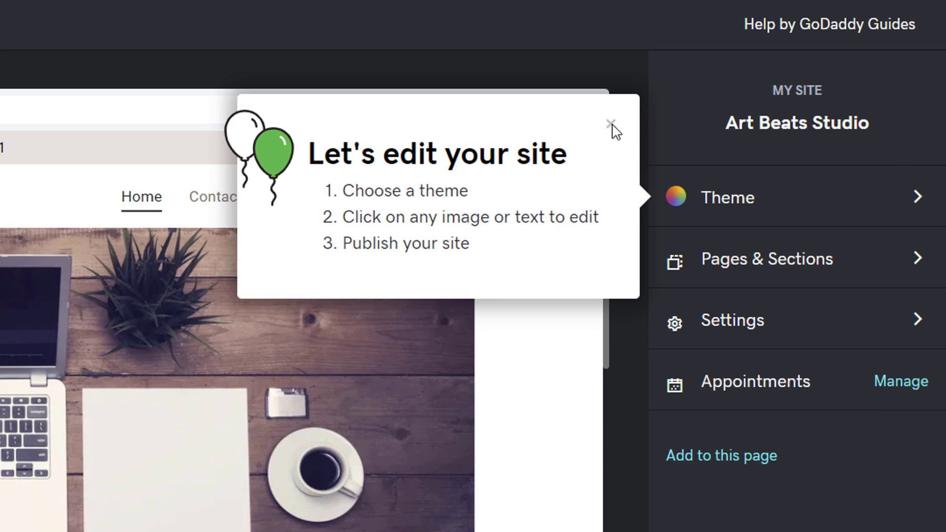
click(757, 123)
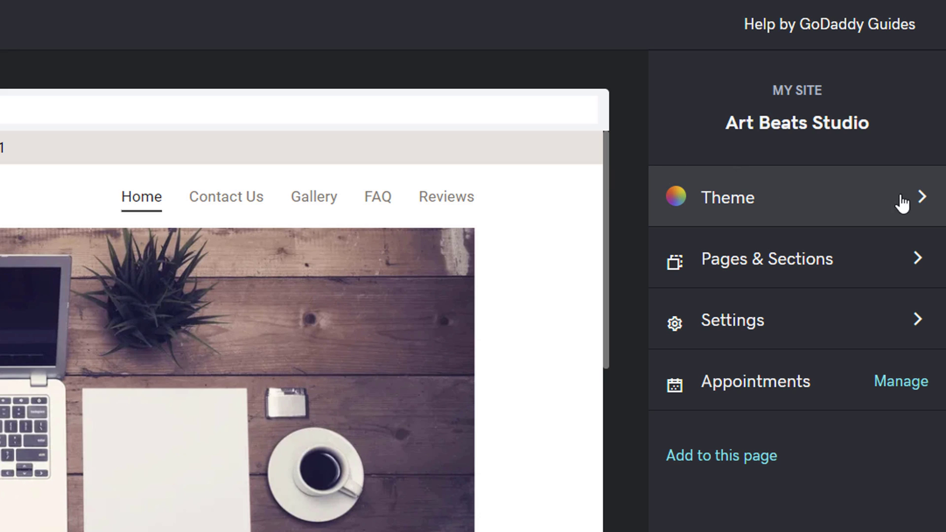
Step: Apply the Bisque theme from the Try a new look theme gallery
click(922, 200)
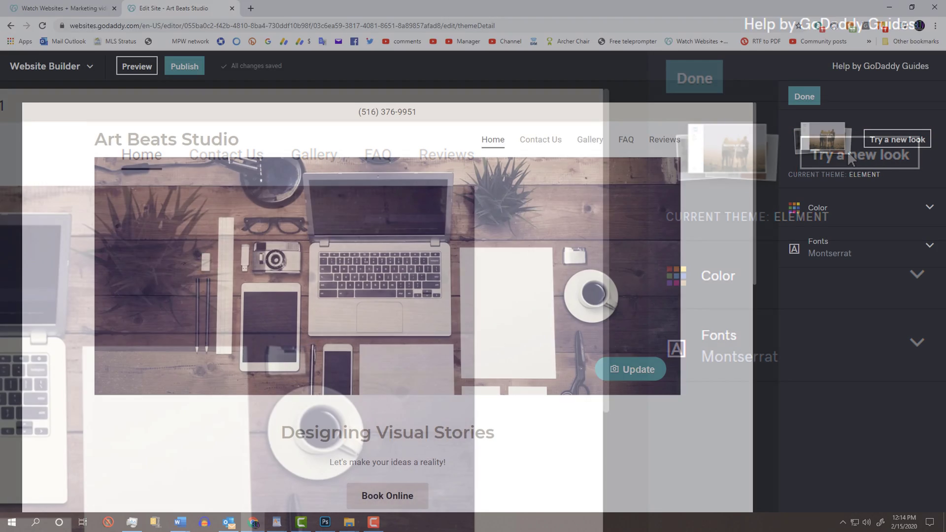
click(847, 150)
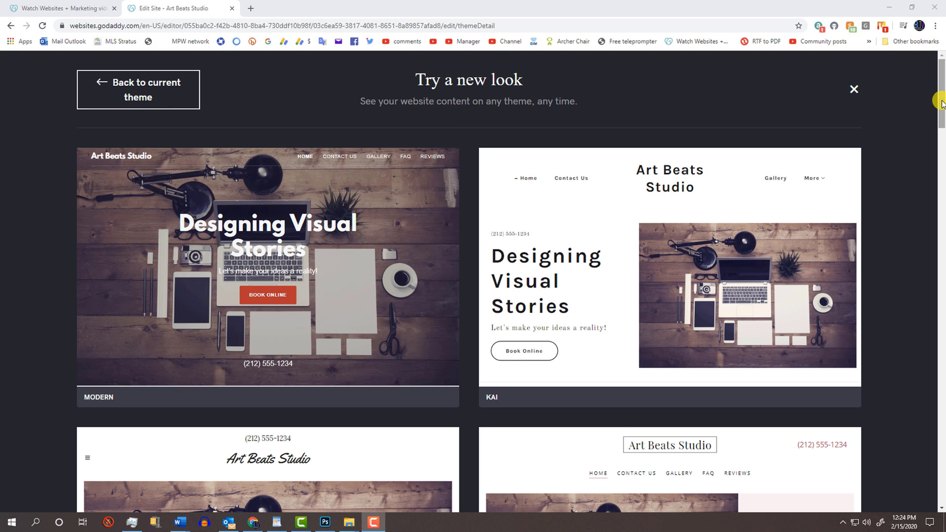
drag(942, 103, 941, 246)
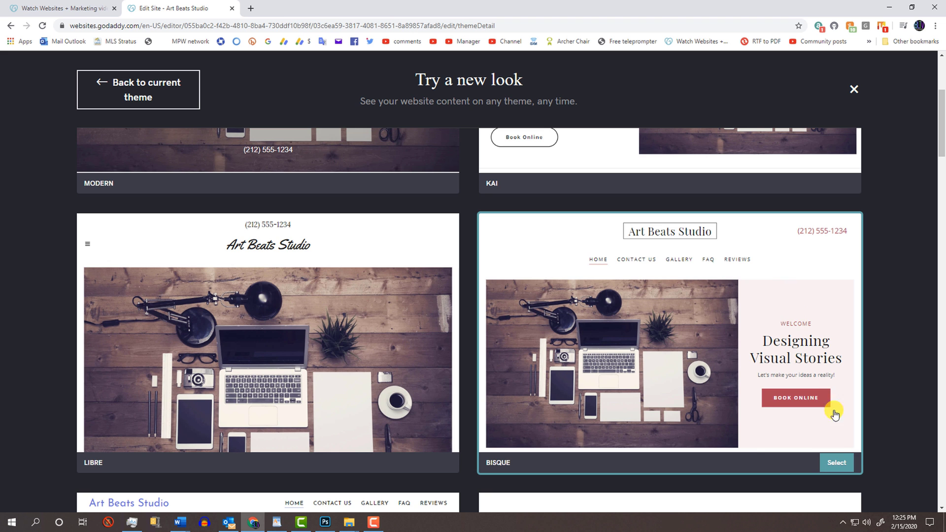
click(836, 462)
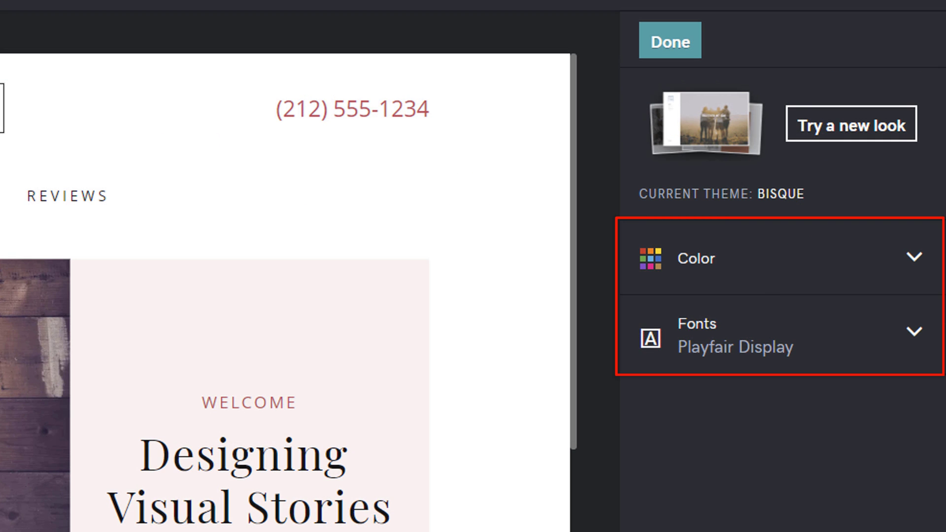
Step: Try a yellow accent colour, then set the site's accent colour to dark blue
click(914, 258)
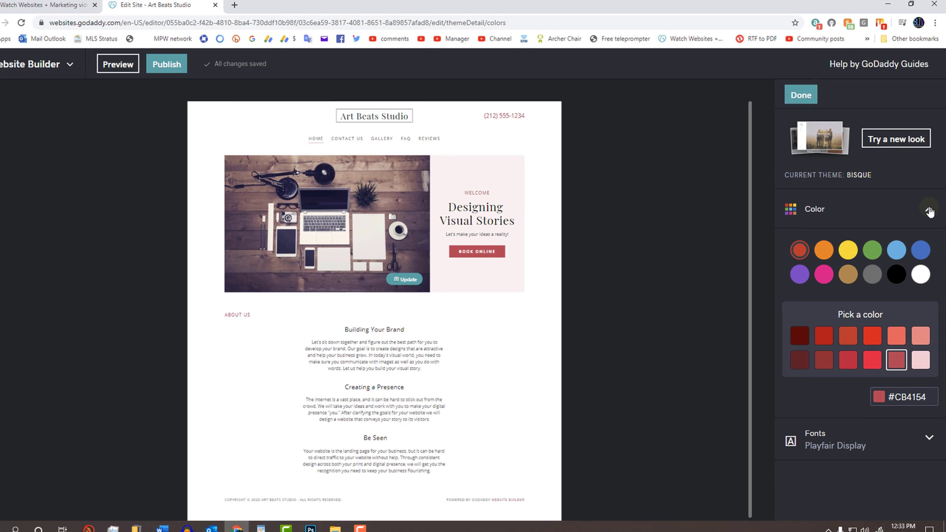
click(760, 335)
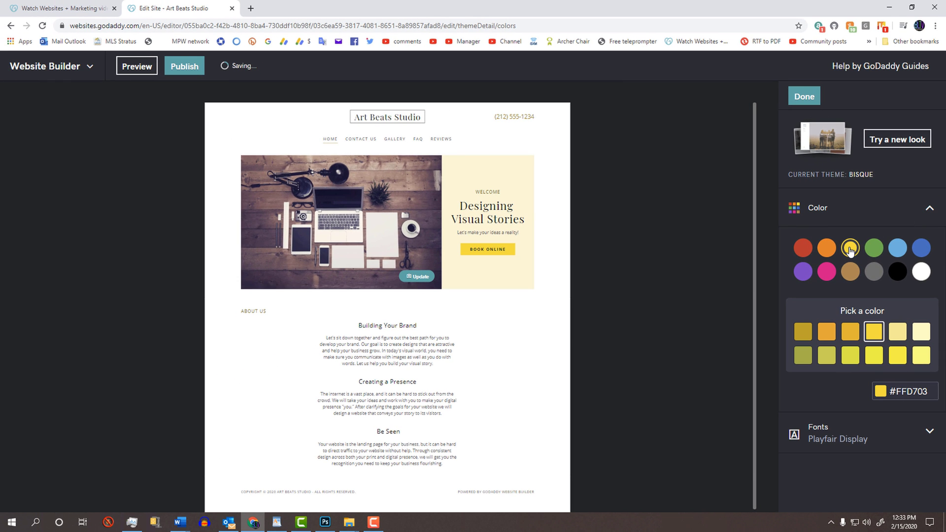
click(920, 248)
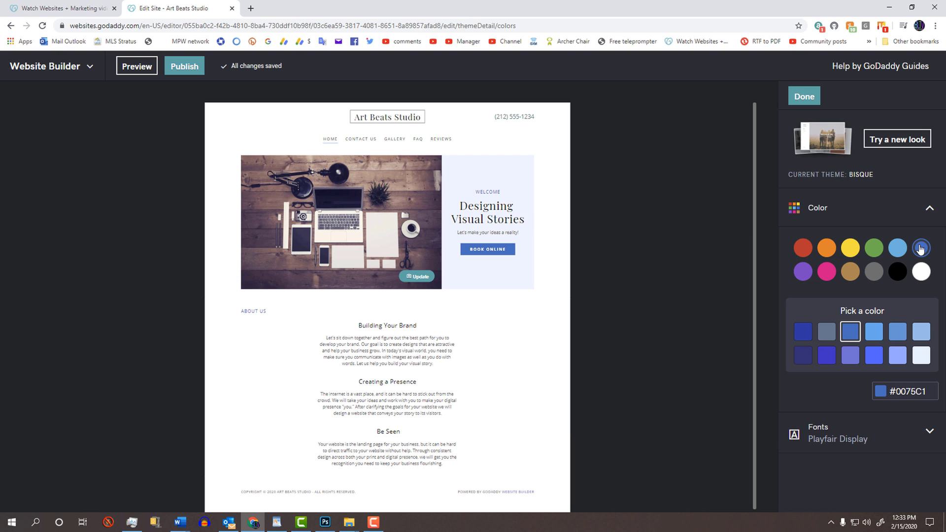
Step: Preview several font pairings and settle on Playfair Display with Open Sans
click(928, 431)
drag(942, 170, 941, 207)
click(864, 232)
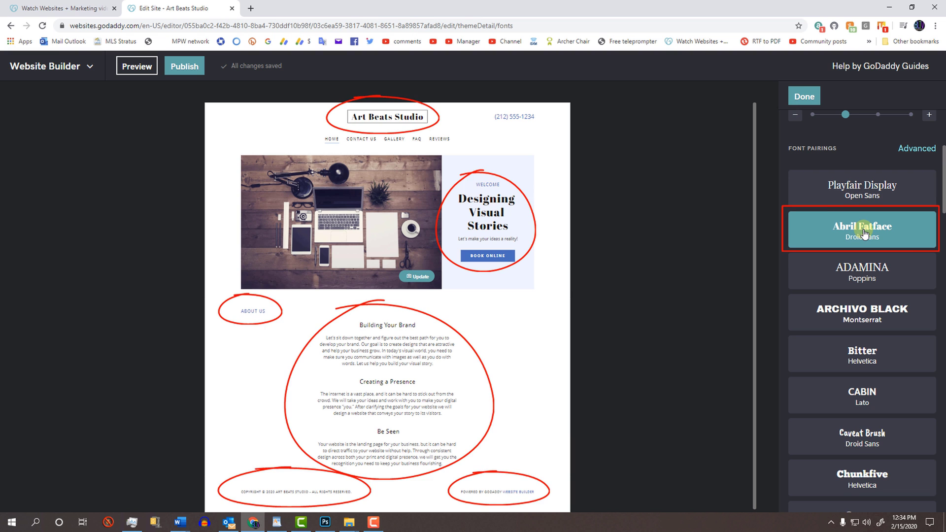
click(862, 270)
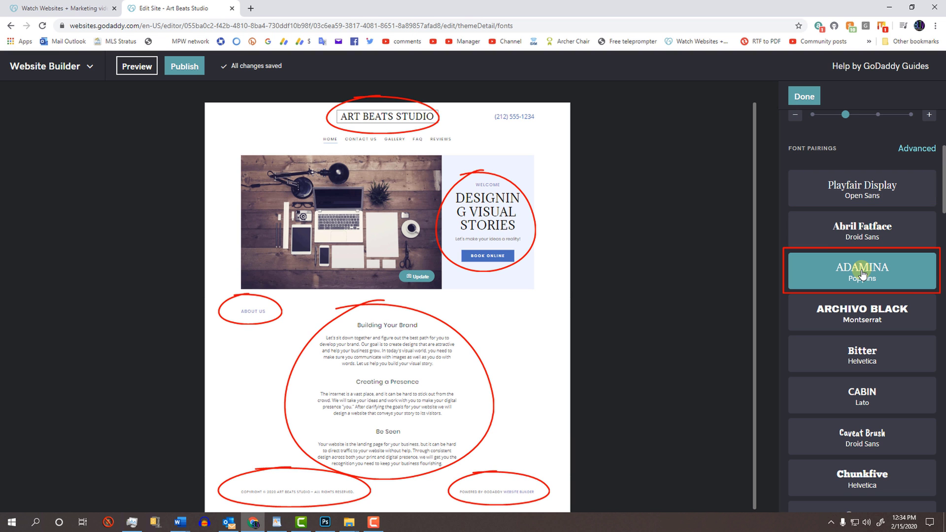
click(859, 308)
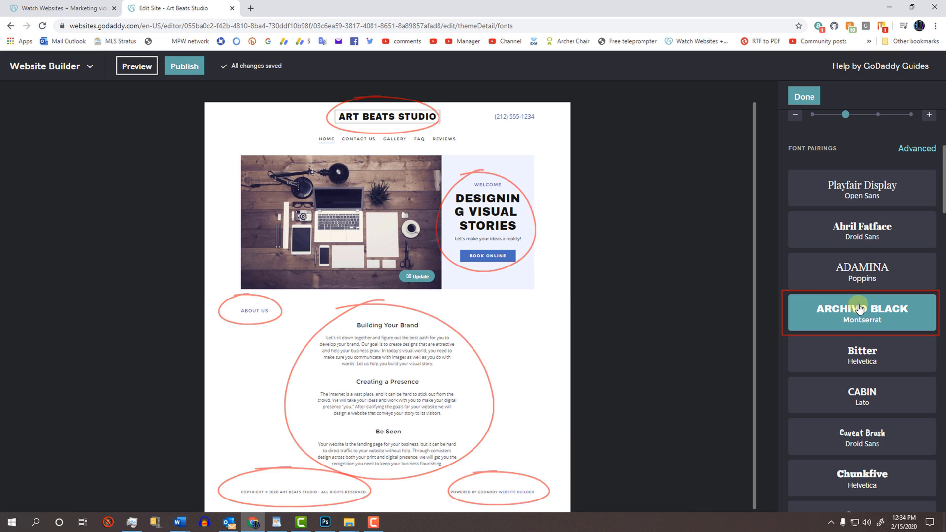
click(862, 187)
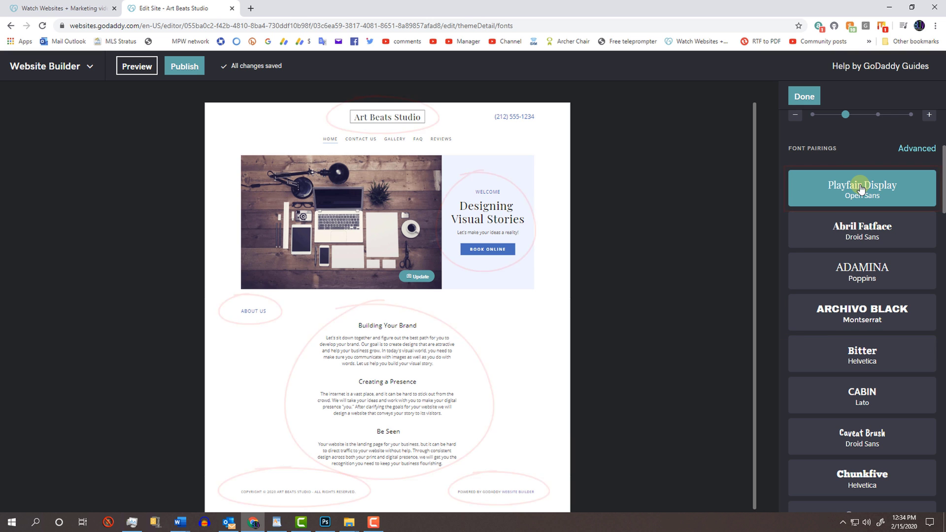
click(804, 96)
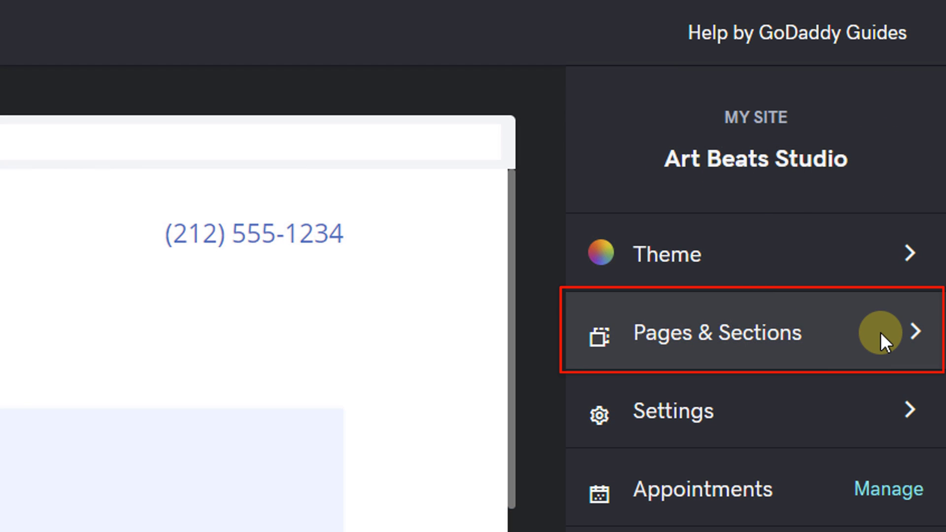
Step: Open Pages & Sections to list the Home page's Header, About Us and Footer
click(880, 332)
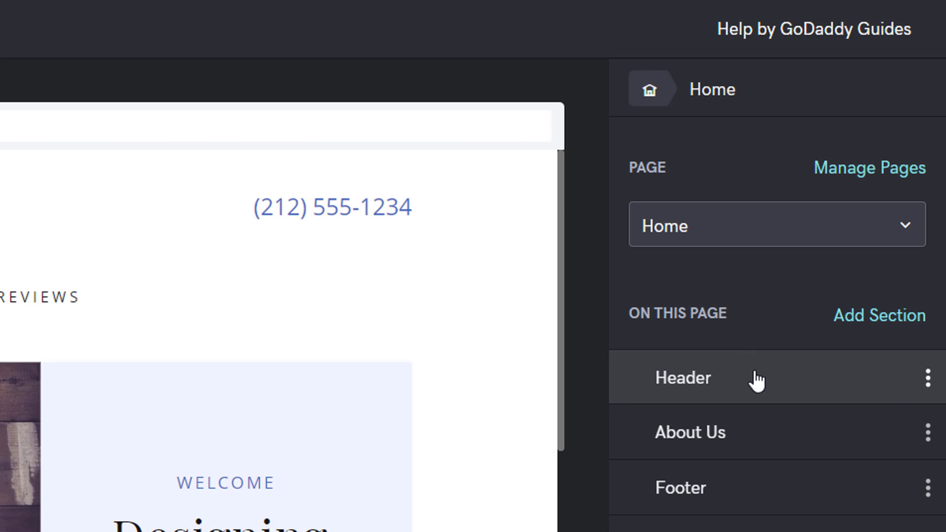
Step: Set the Home header's cover media to the pen-on-tablet stock video
click(848, 240)
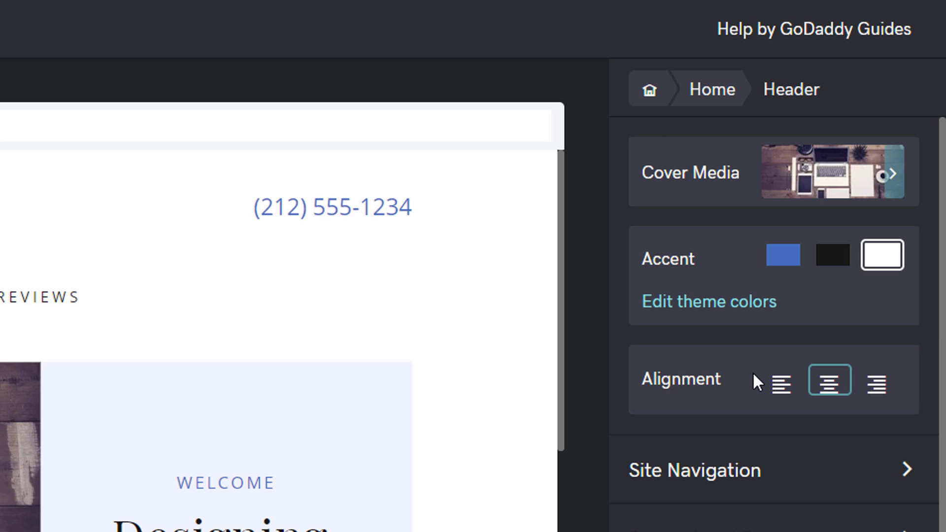
click(895, 178)
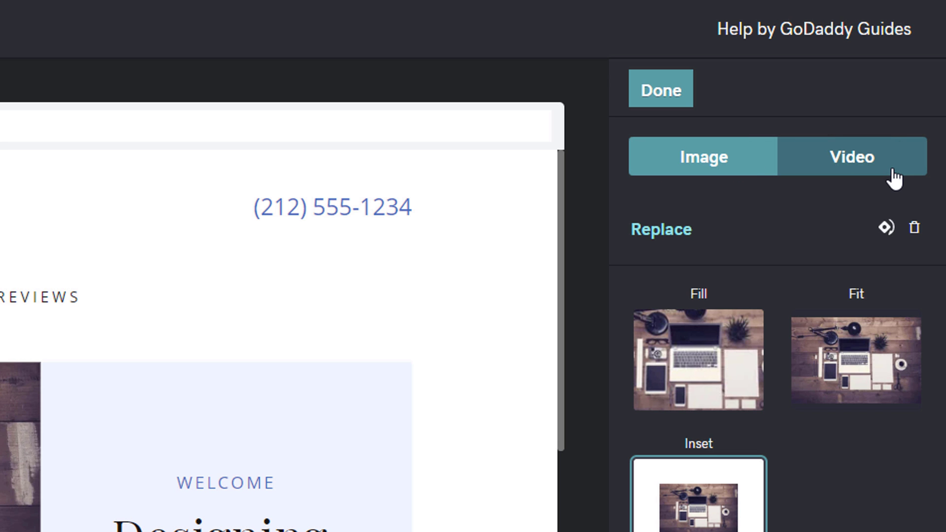
click(846, 158)
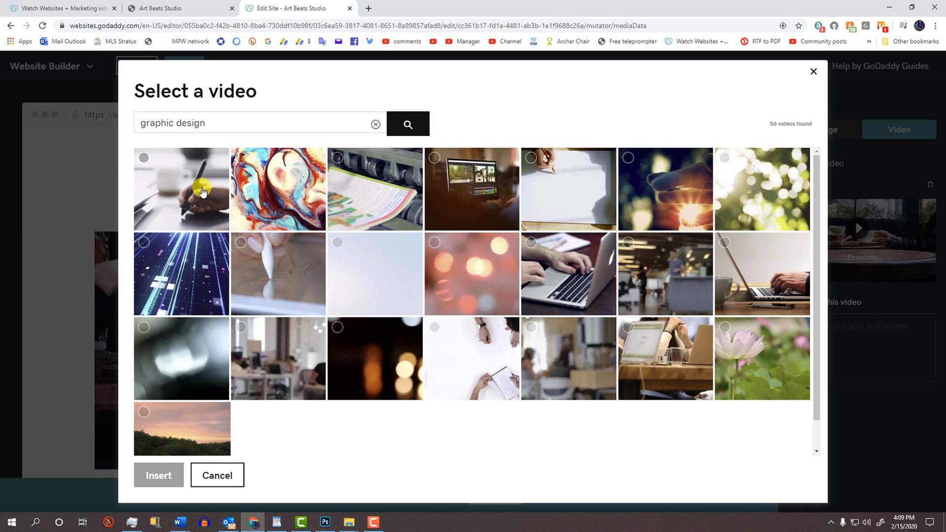
click(196, 192)
click(159, 475)
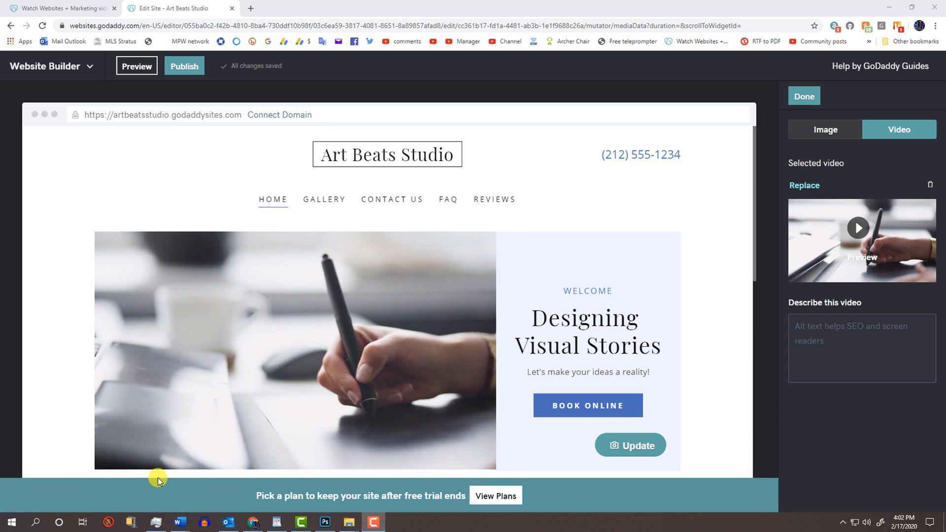
Step: Switch the header cover back to an image and try the colour-chart stock photo
click(821, 132)
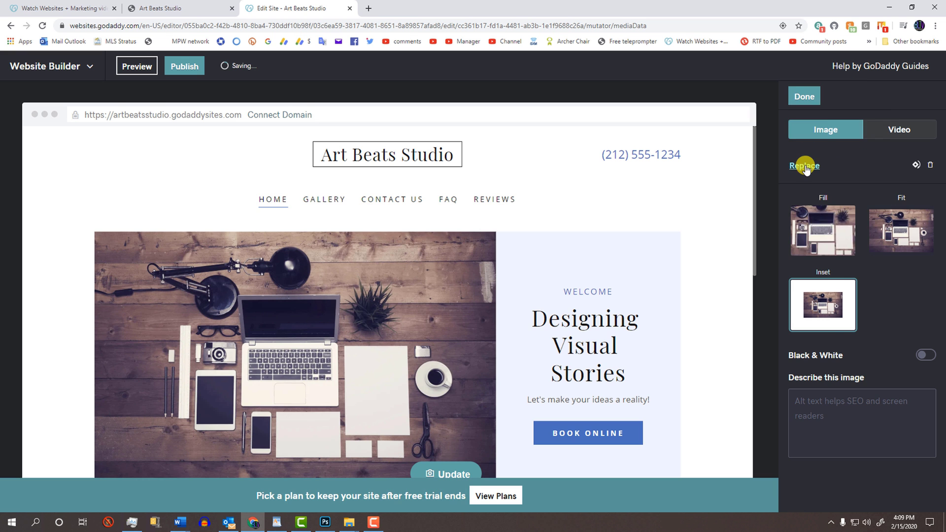
click(804, 165)
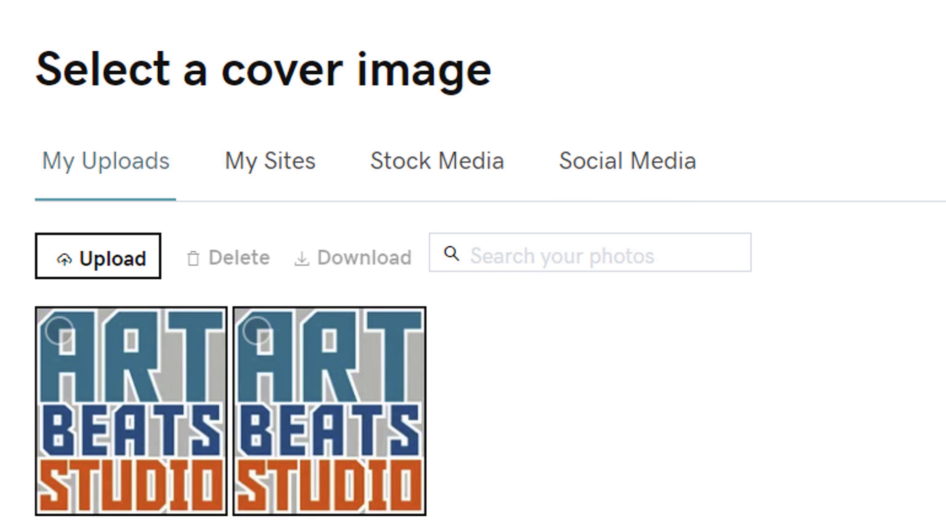
click(421, 161)
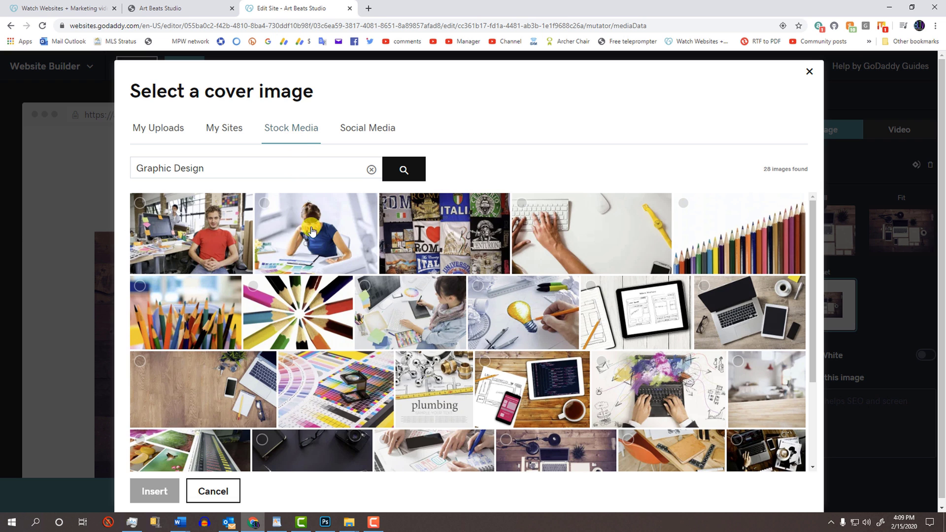
click(329, 391)
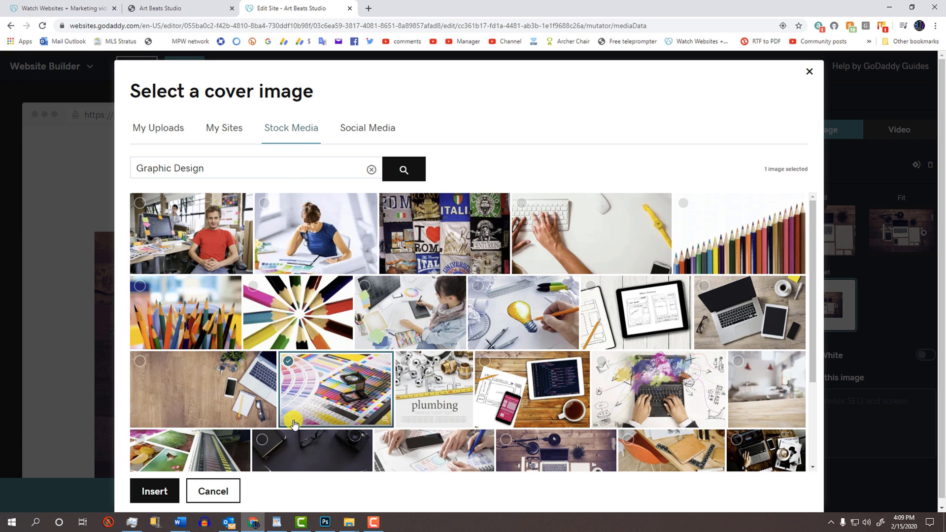
click(152, 484)
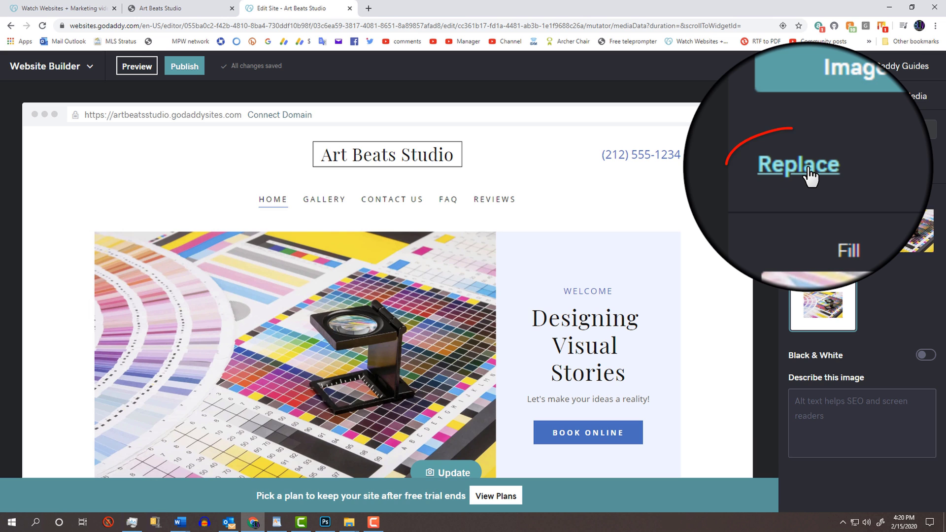
Step: Replace the cover with the wooden-desk laptop workspace photo from Graphic Design stock
click(804, 165)
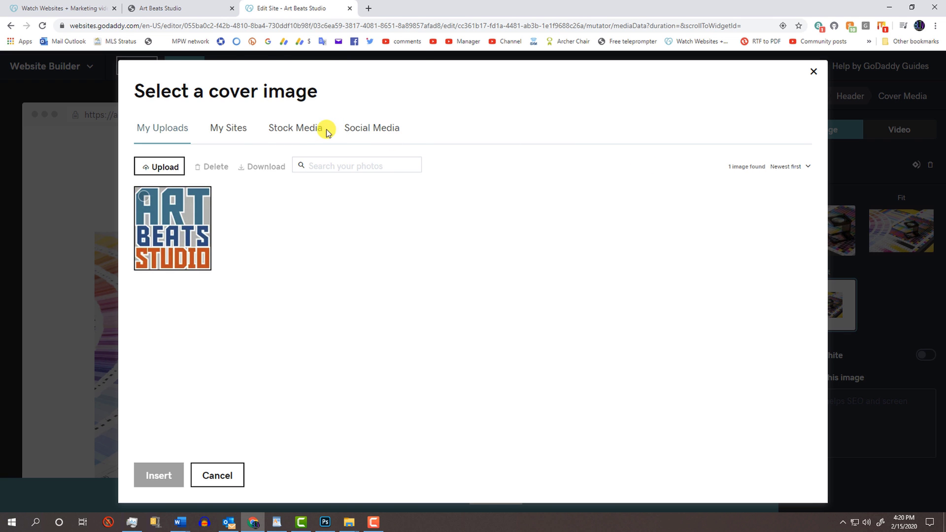
click(291, 128)
click(539, 461)
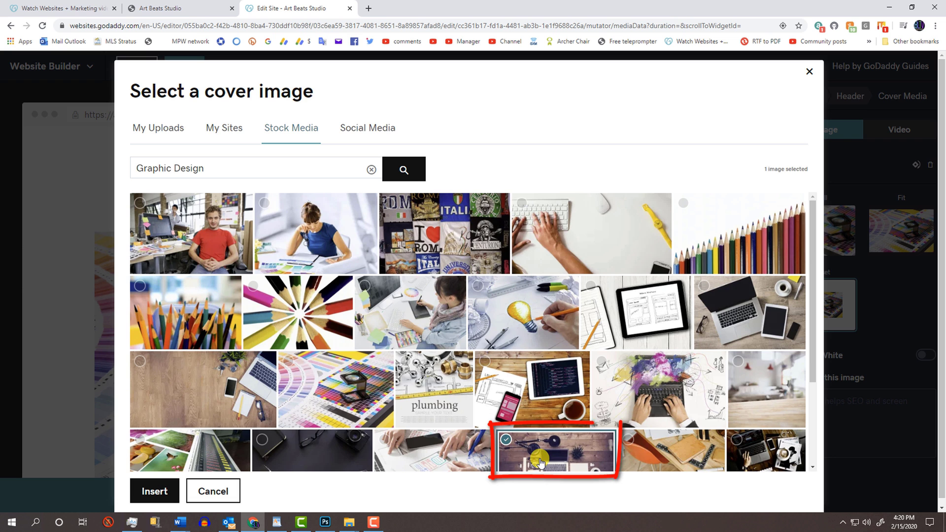
click(155, 490)
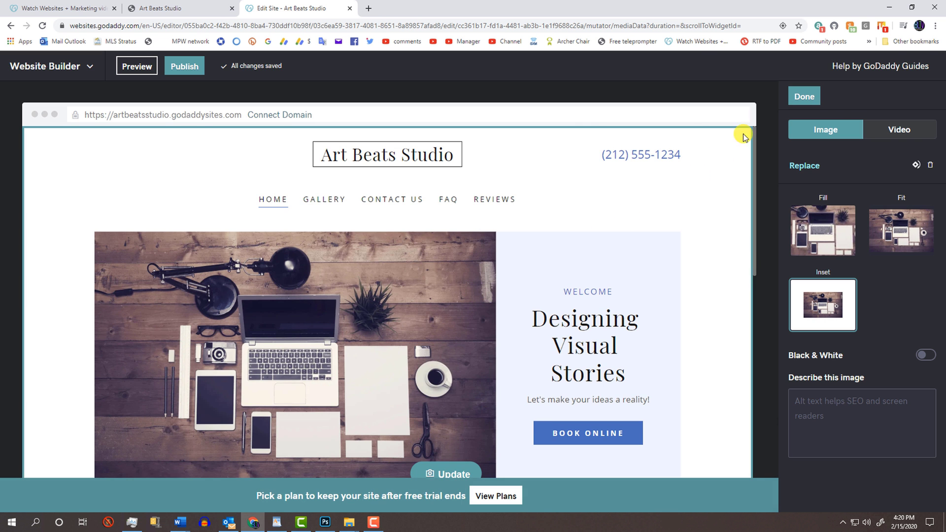
click(802, 96)
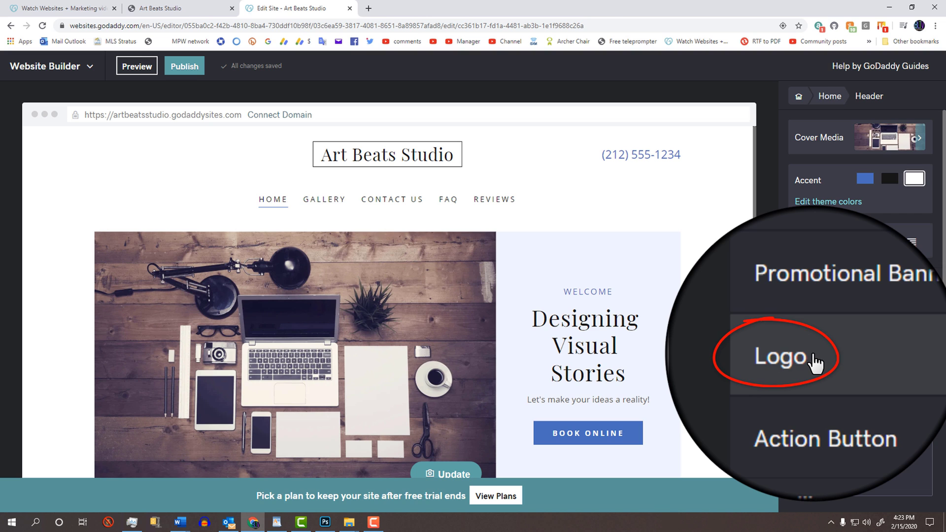
Step: Upload 'Art Beats Studio logo larger' as an image logo, then revert to the text logo
click(811, 355)
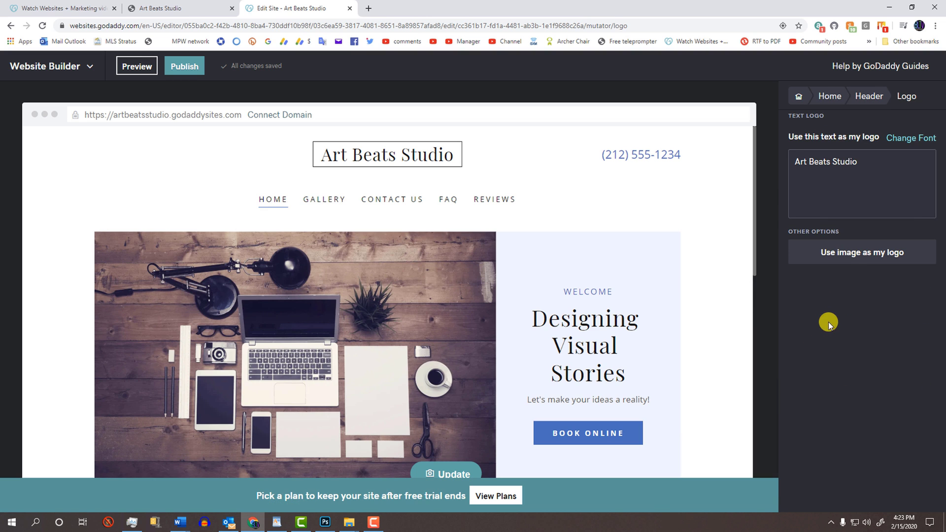
click(858, 251)
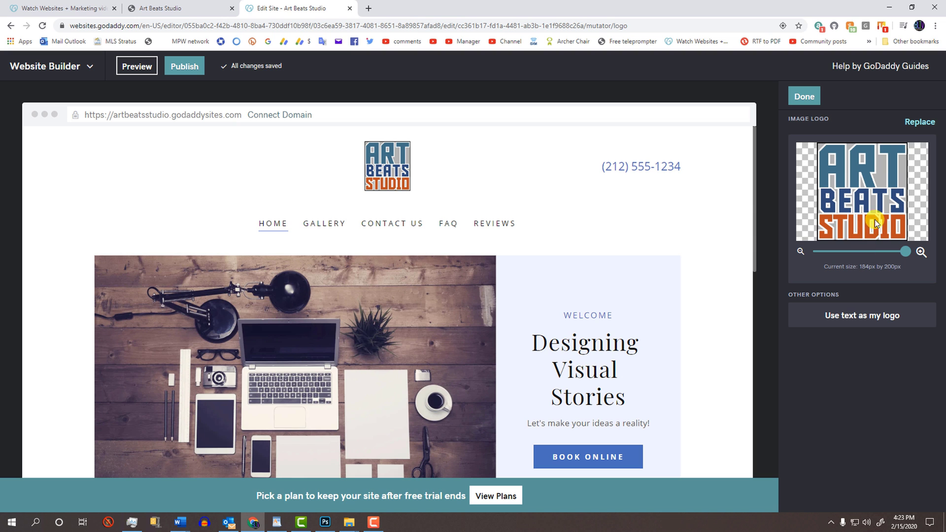
click(920, 124)
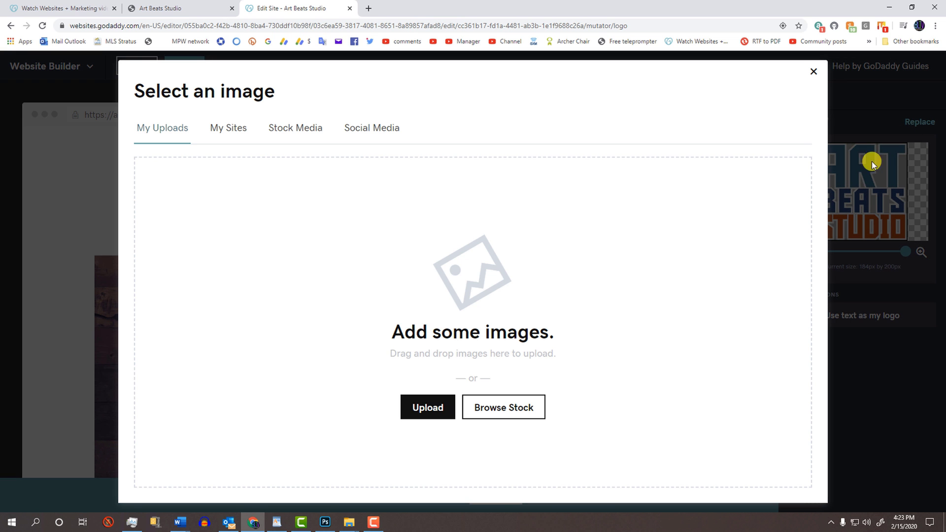
click(427, 406)
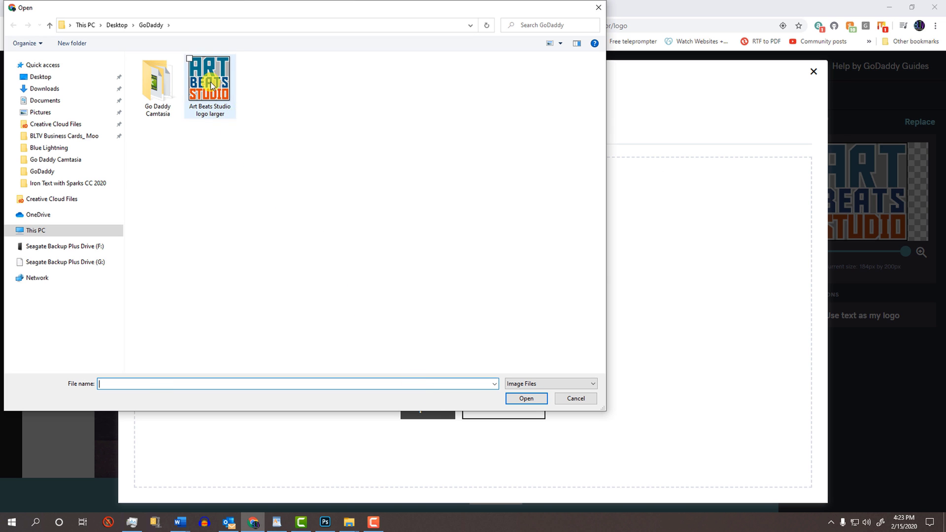
click(209, 82)
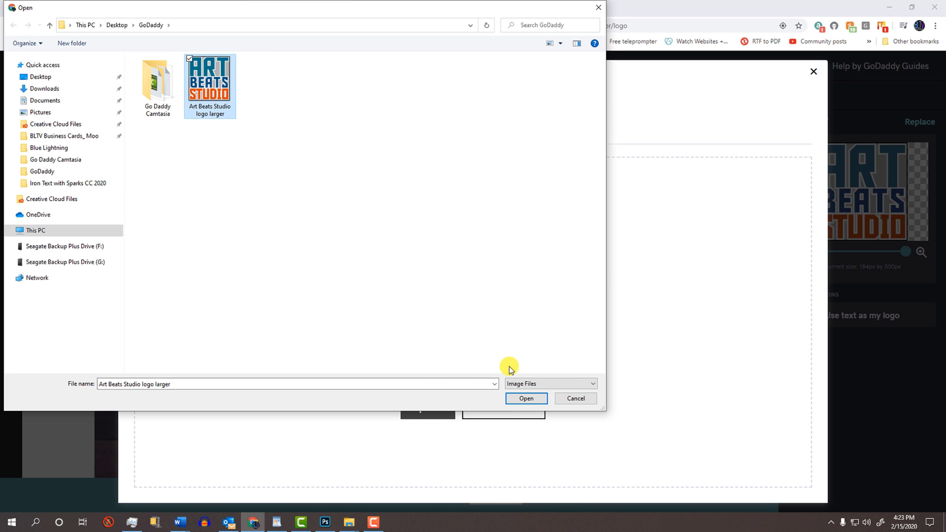
click(526, 399)
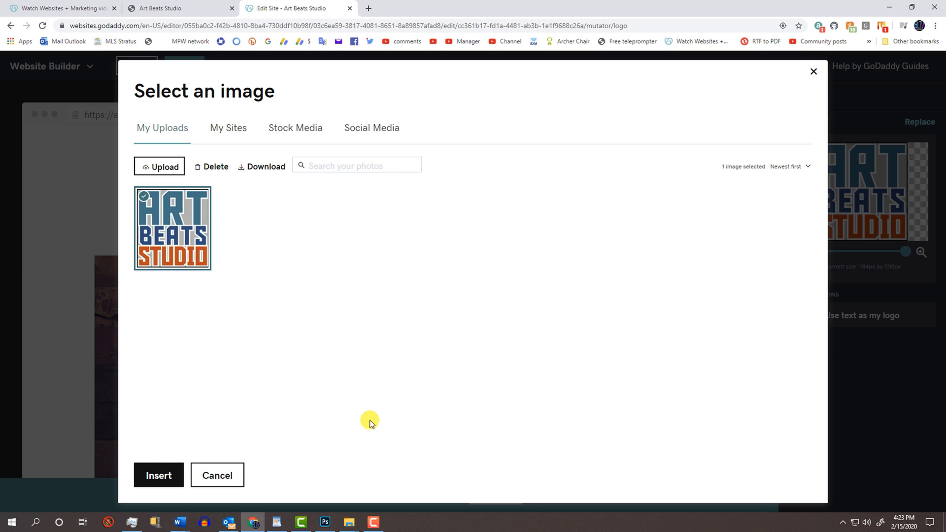
click(158, 473)
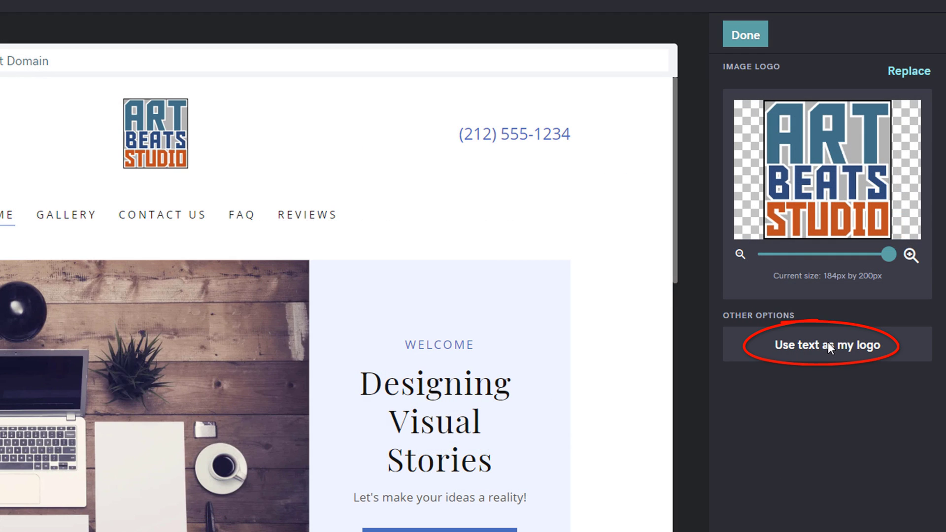
click(828, 345)
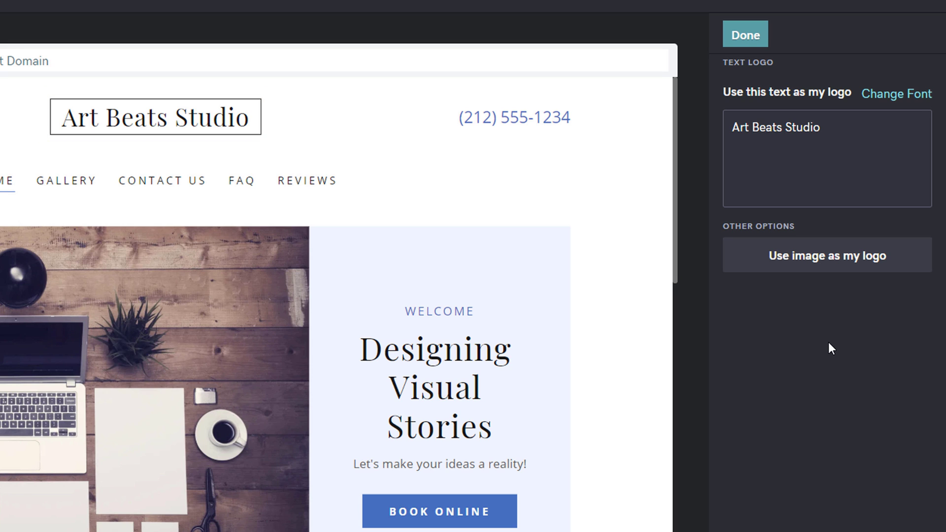
Step: Finish the logo edit and open the About Us section's settings from the page list
click(739, 35)
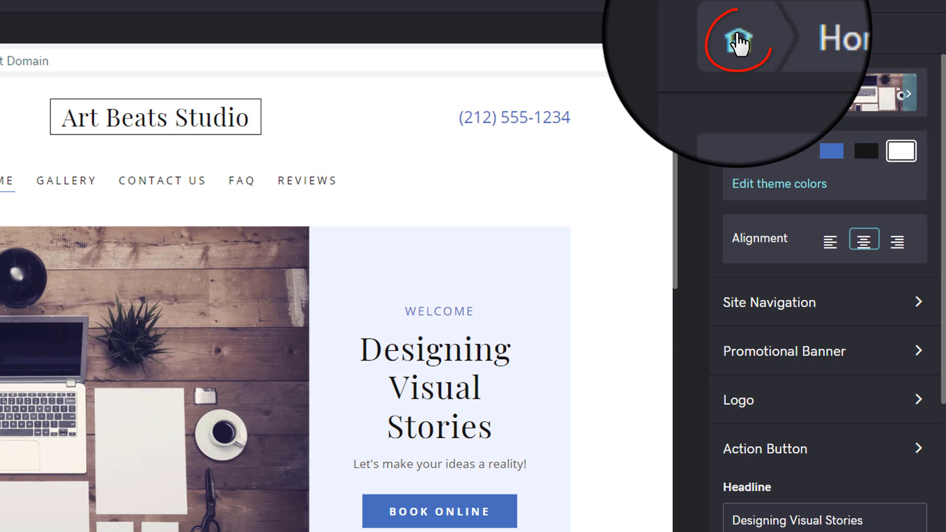
click(739, 34)
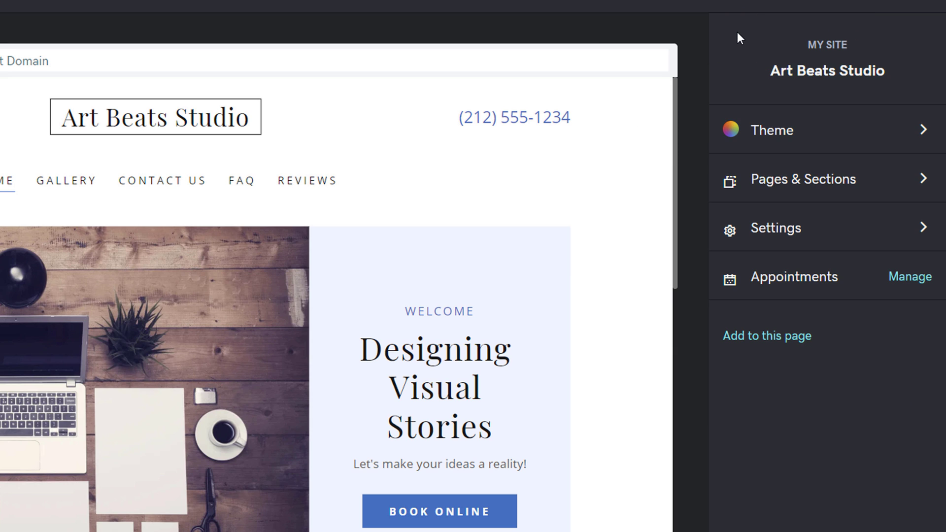
click(774, 175)
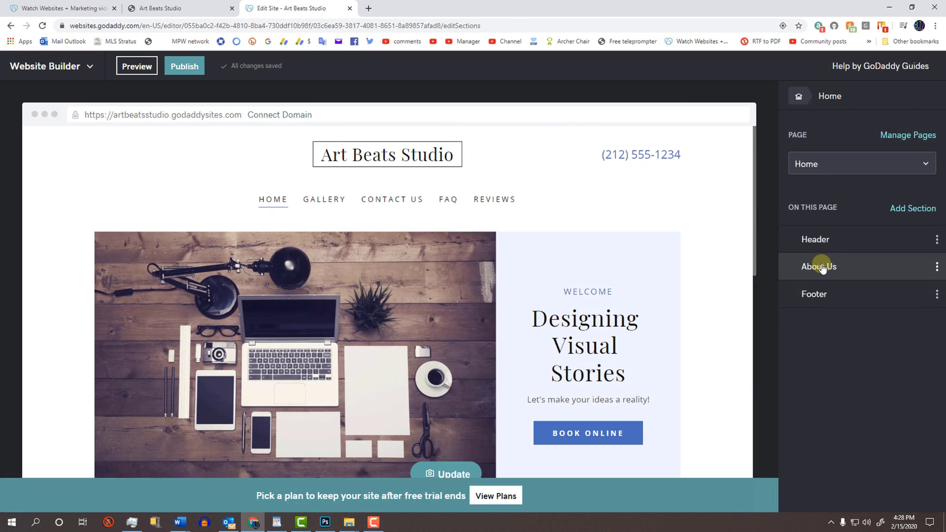
click(771, 278)
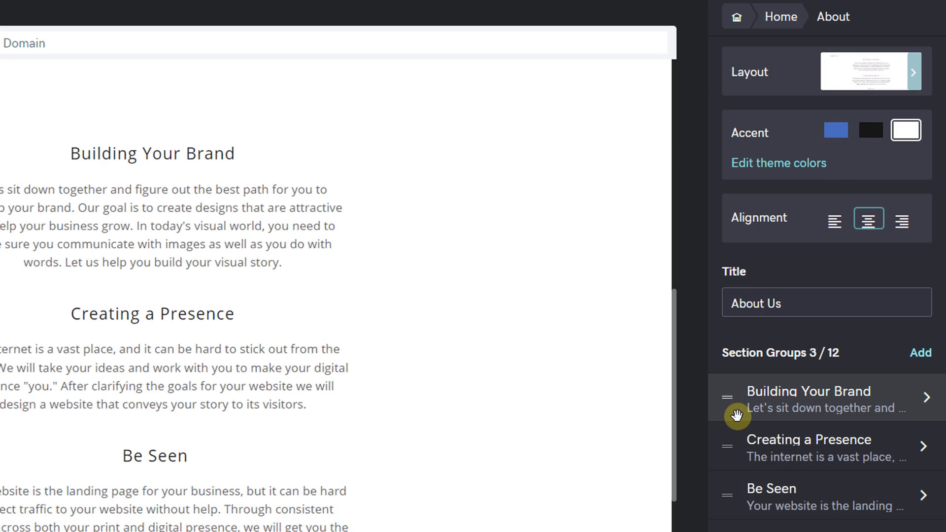
Step: Drag Creating a Presence above Building Your Brand and retitle it 'Presence is Important'
drag(726, 448, 724, 394)
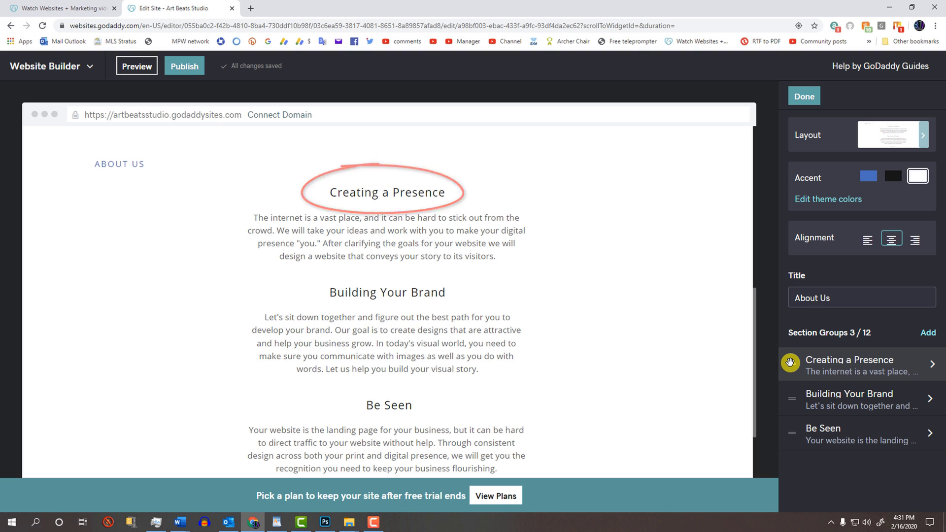
click(386, 194)
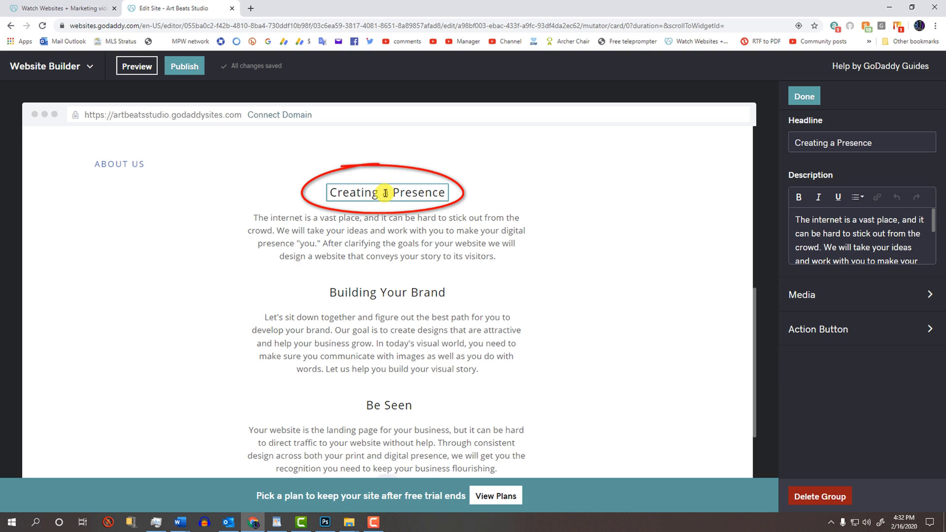
key(ctrl+a)
text(Presence is)
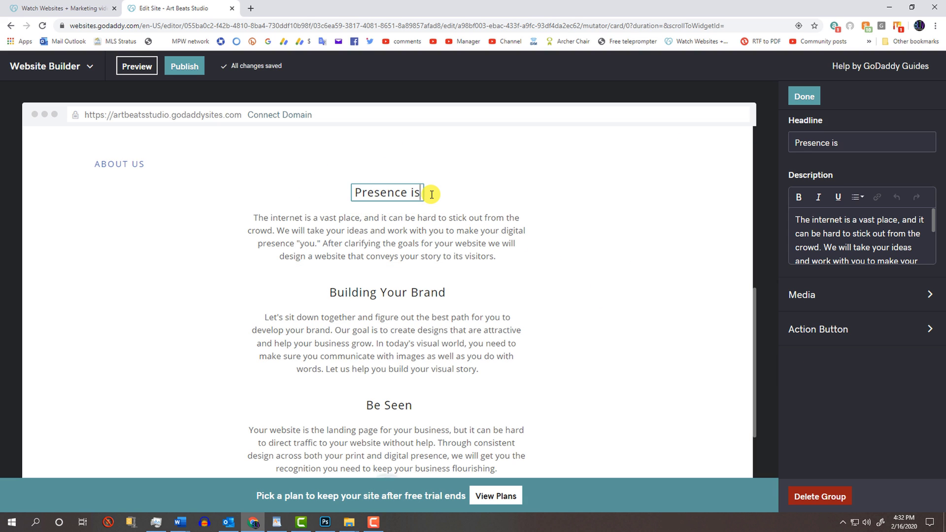
text( Important)
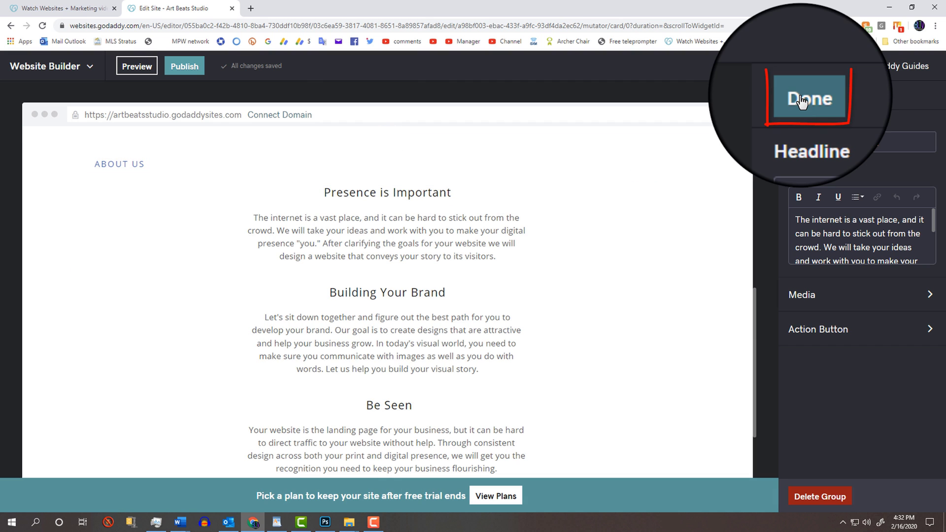
click(802, 100)
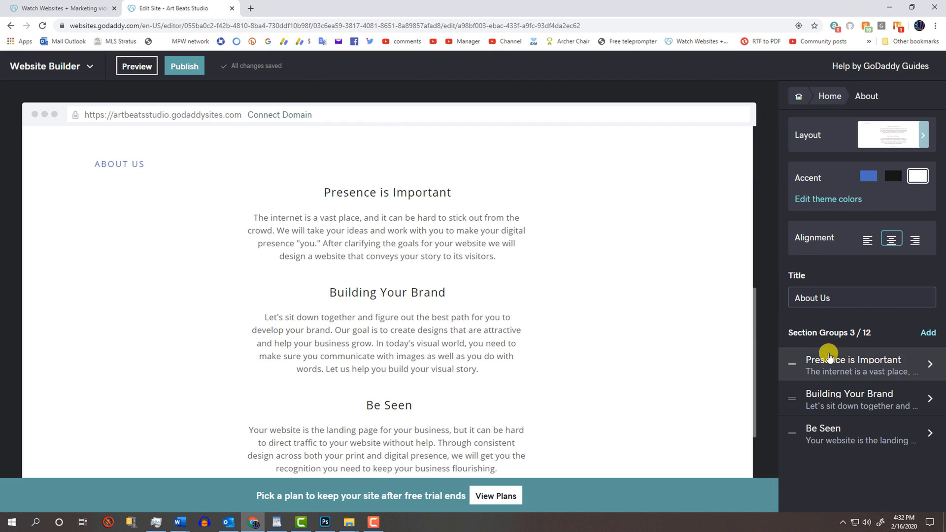
Step: Change the group's headline back to 'Creating a Presence'
click(832, 364)
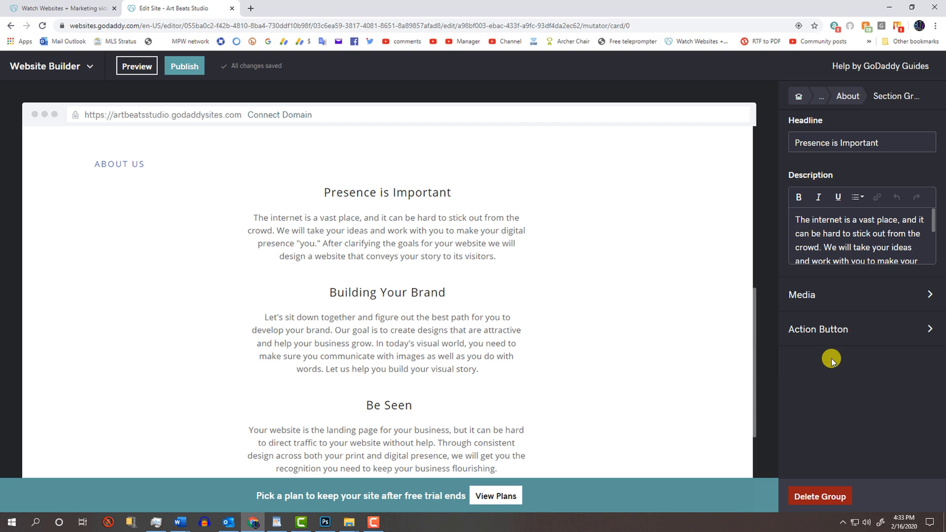
triple_click(862, 143)
text(Creating)
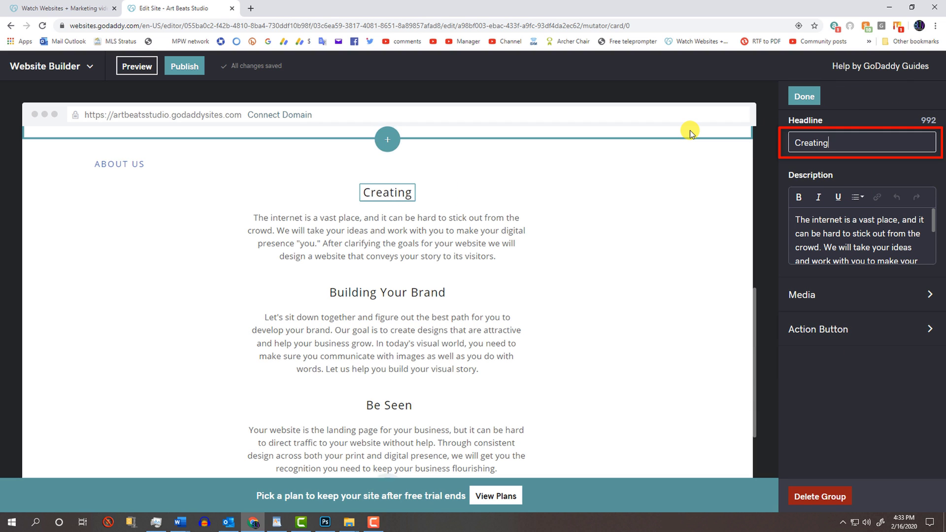
text( a Presence)
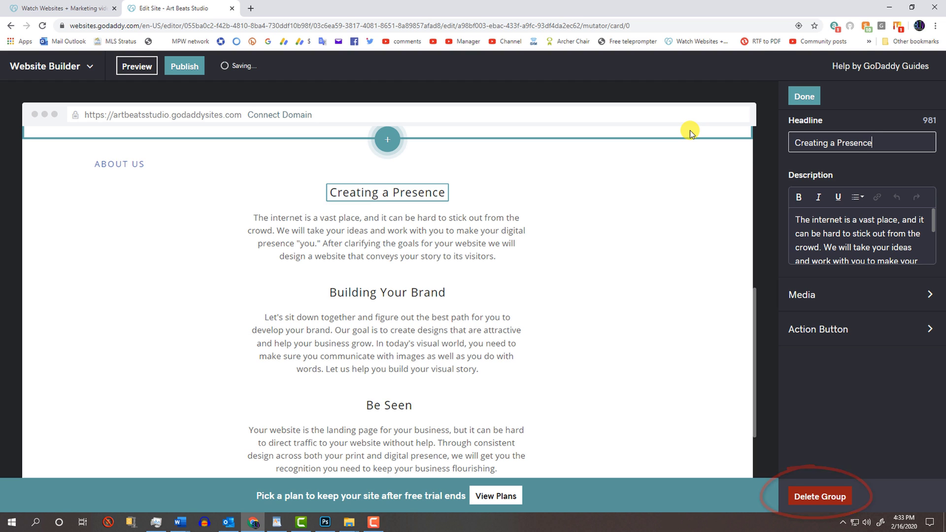
Step: Move Creating a Presence back below Building Your Brand; try black and blue accents, then keep white
click(804, 97)
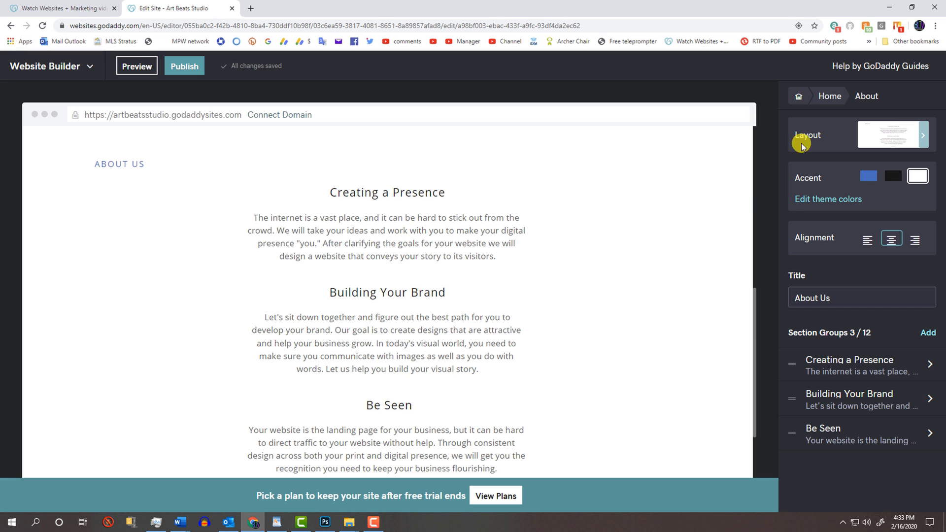
drag(791, 365, 807, 390)
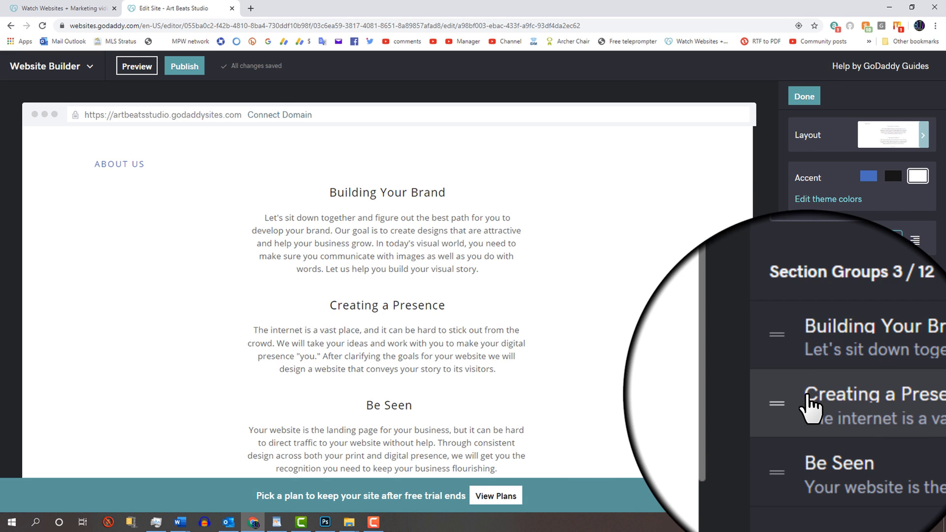
click(890, 177)
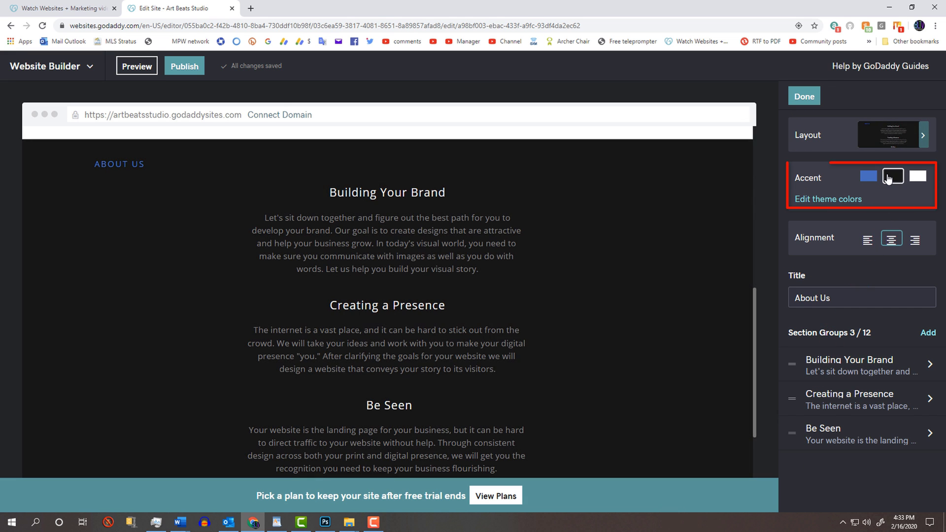
click(870, 177)
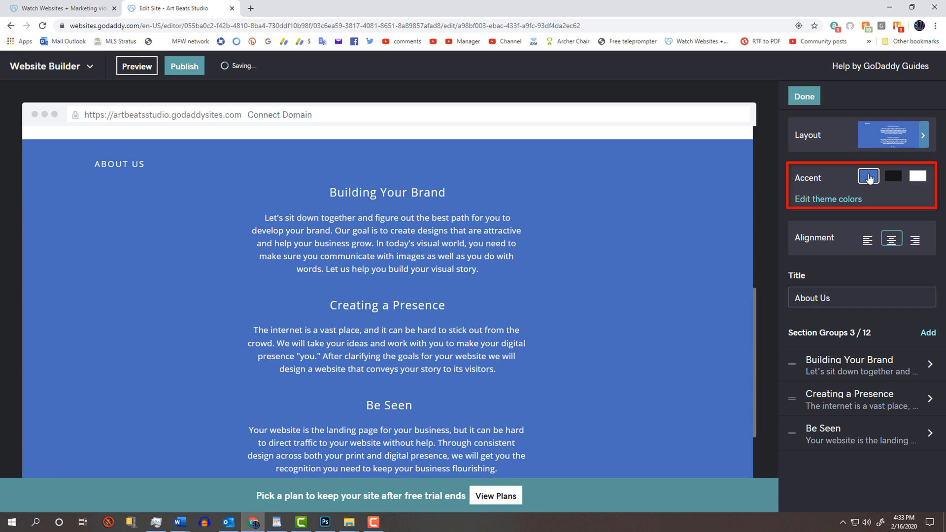
click(916, 176)
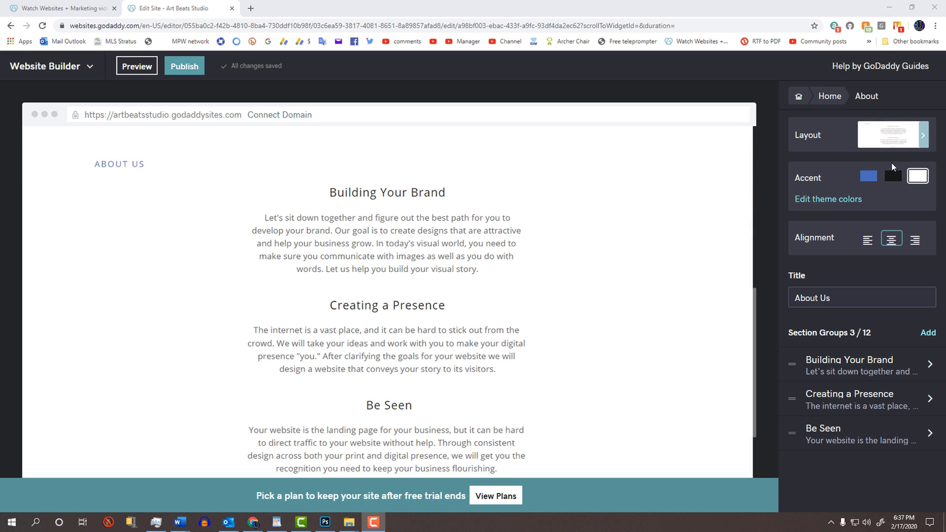
Step: Go to the main menu, look through the site Settings list, then return to the menu
click(797, 94)
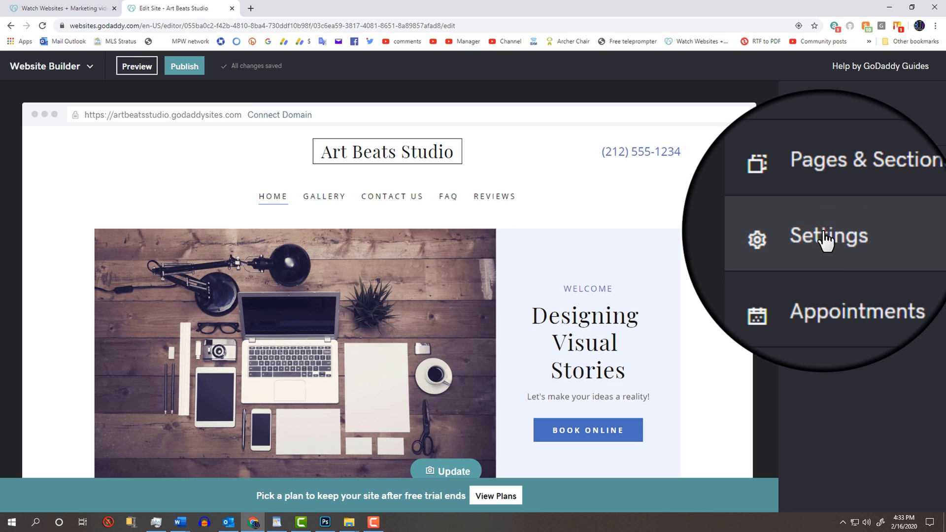
click(822, 234)
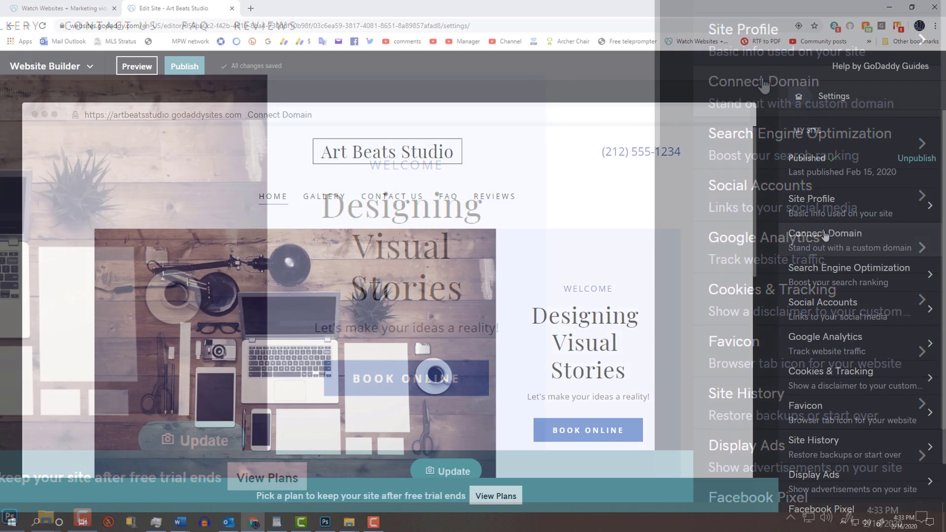
click(798, 96)
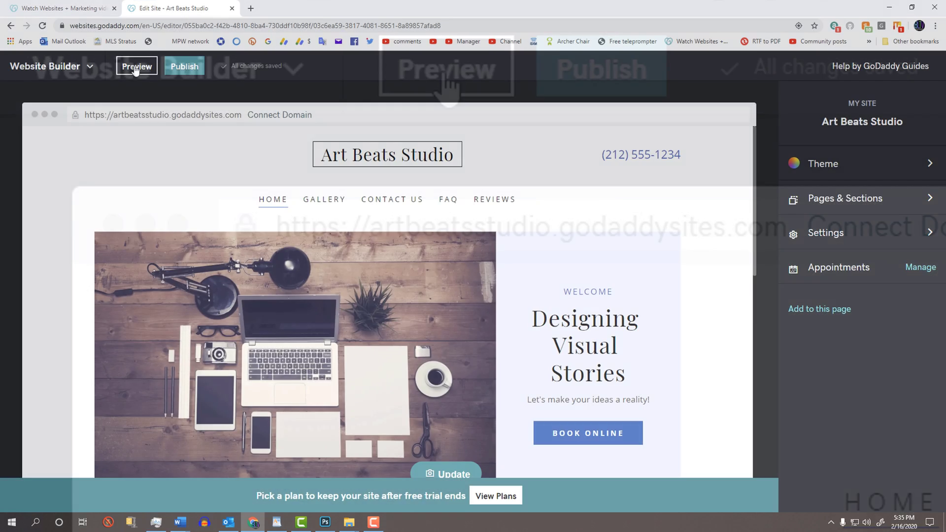
Step: Preview the Art Beats Studio site, scrolling through its desktop and mobile versions
click(135, 70)
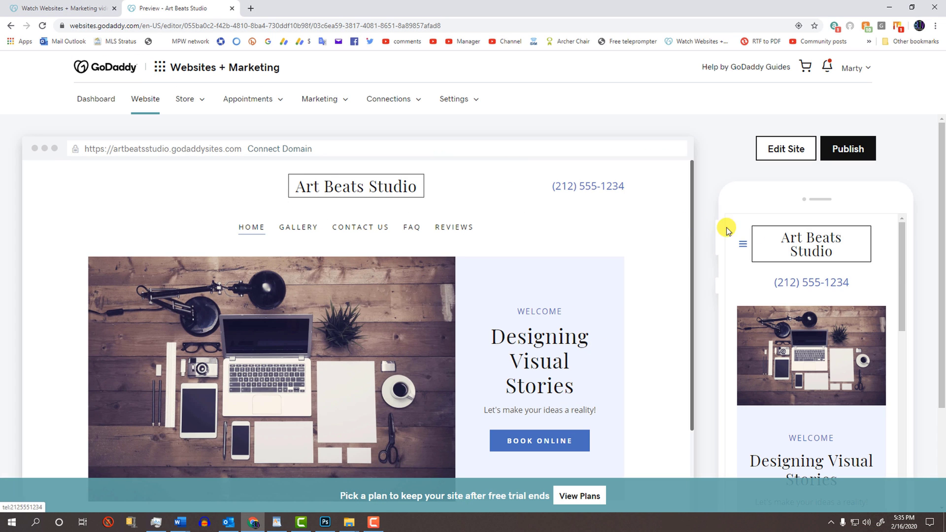
mouse_move(901, 259)
mouse_down()
mouse_move(921, 382)
mouse_move(923, 237)
mouse_up()
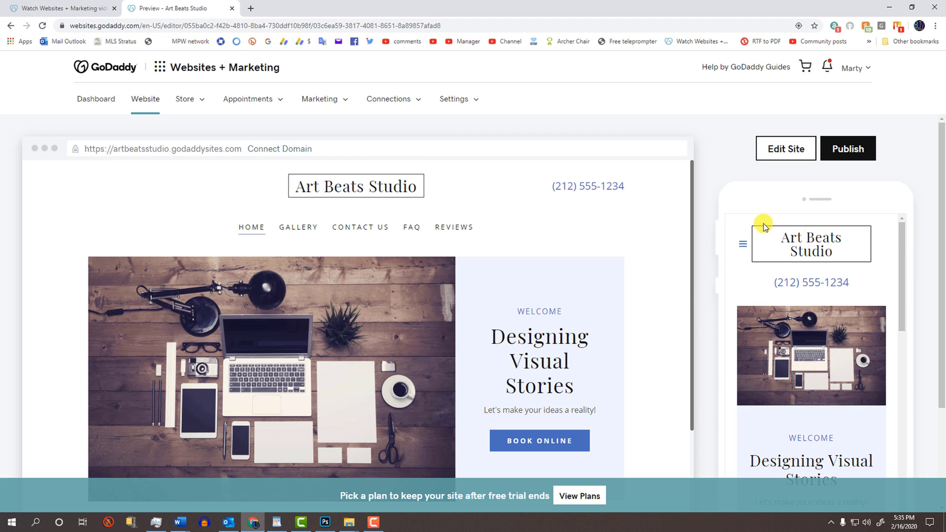
mouse_move(690, 197)
mouse_down()
mouse_move(690, 325)
mouse_move(695, 169)
mouse_up()
Step: Publish the site, check the live Gallery page, then bring up the upgrade plan choices
click(842, 151)
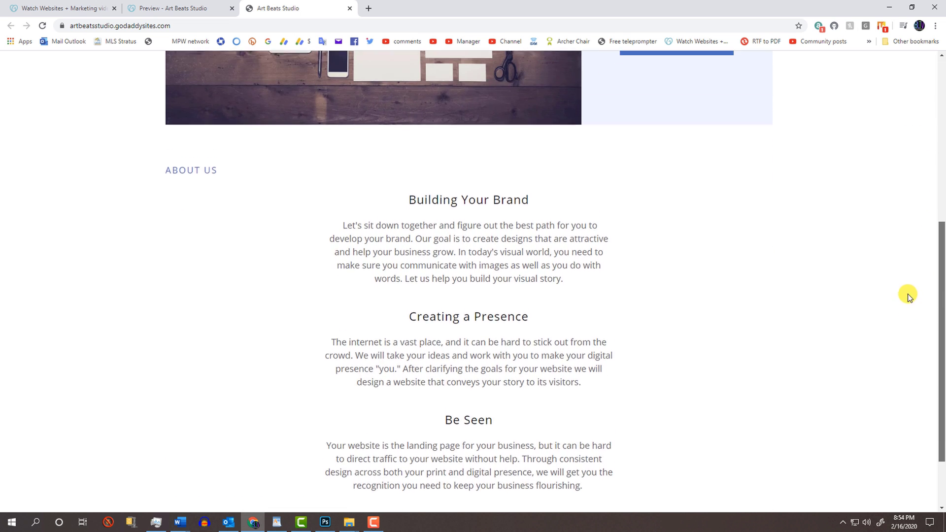
scroll(910, 187, up, 3)
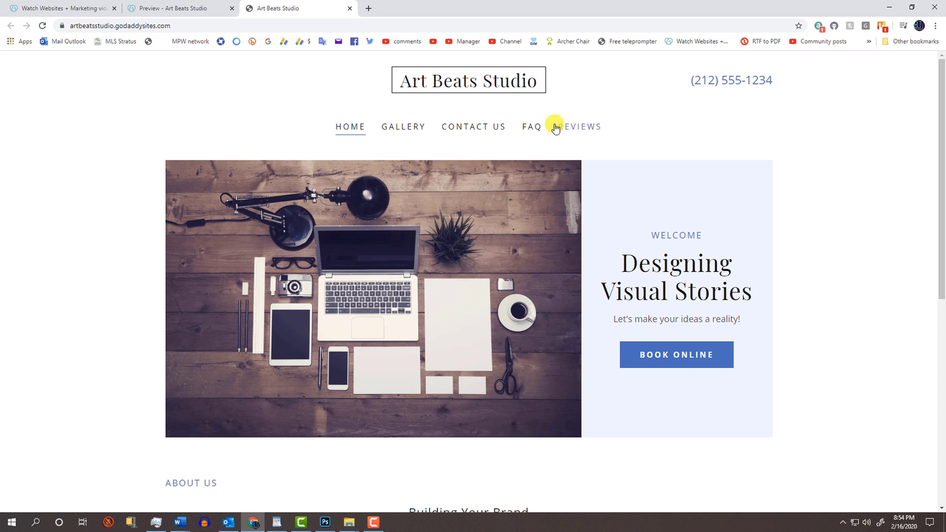
click(408, 129)
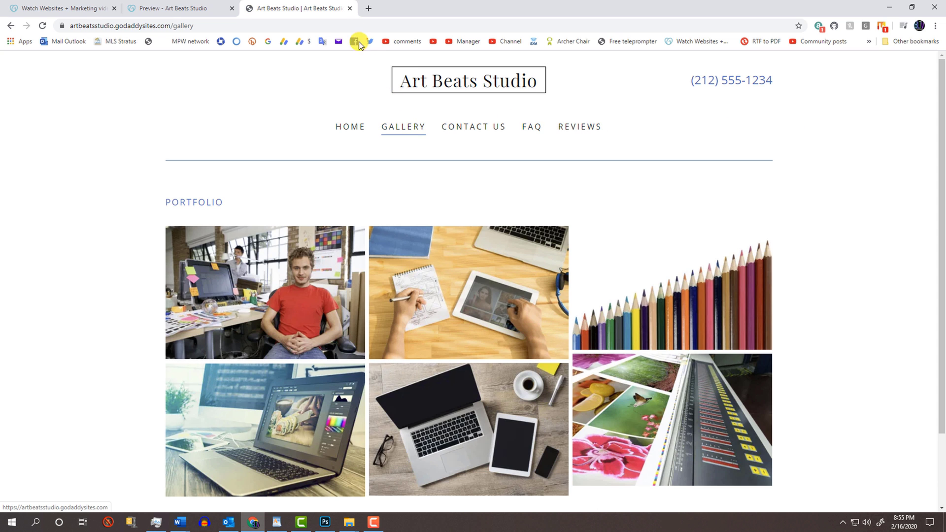
click(350, 8)
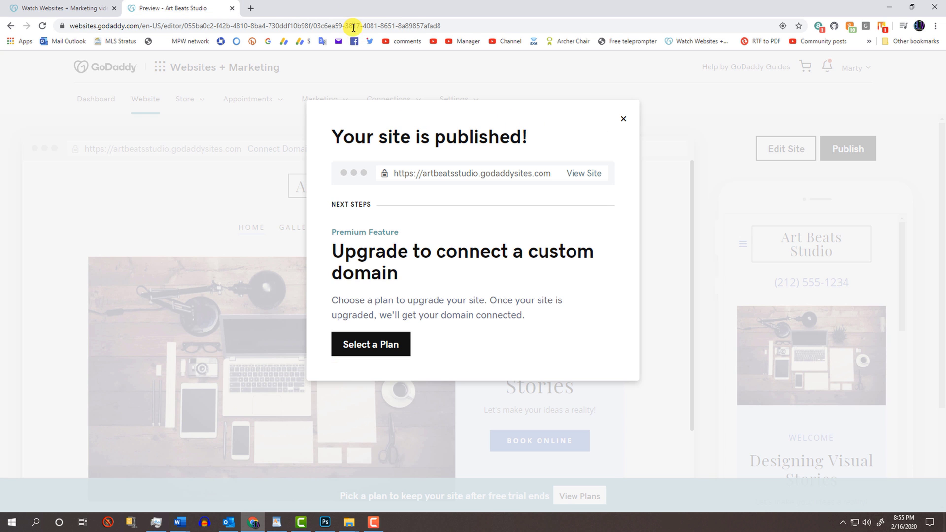
click(367, 345)
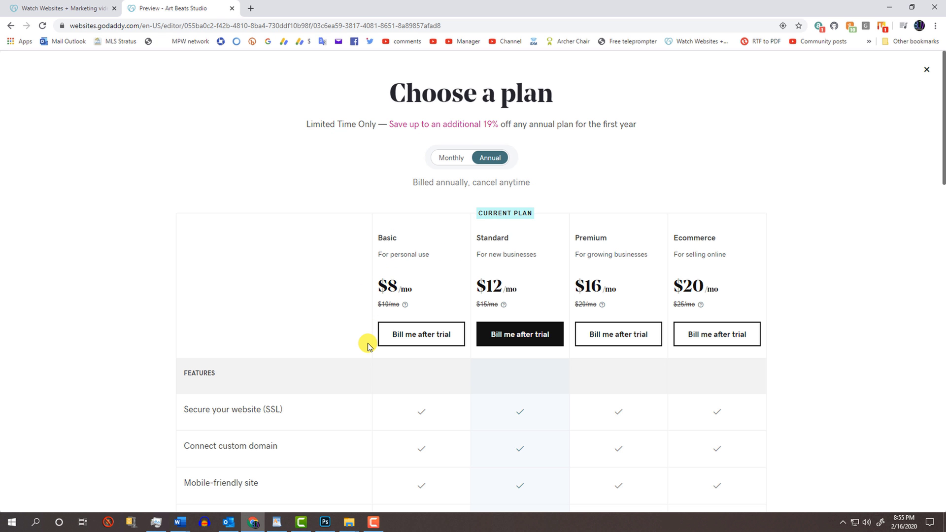